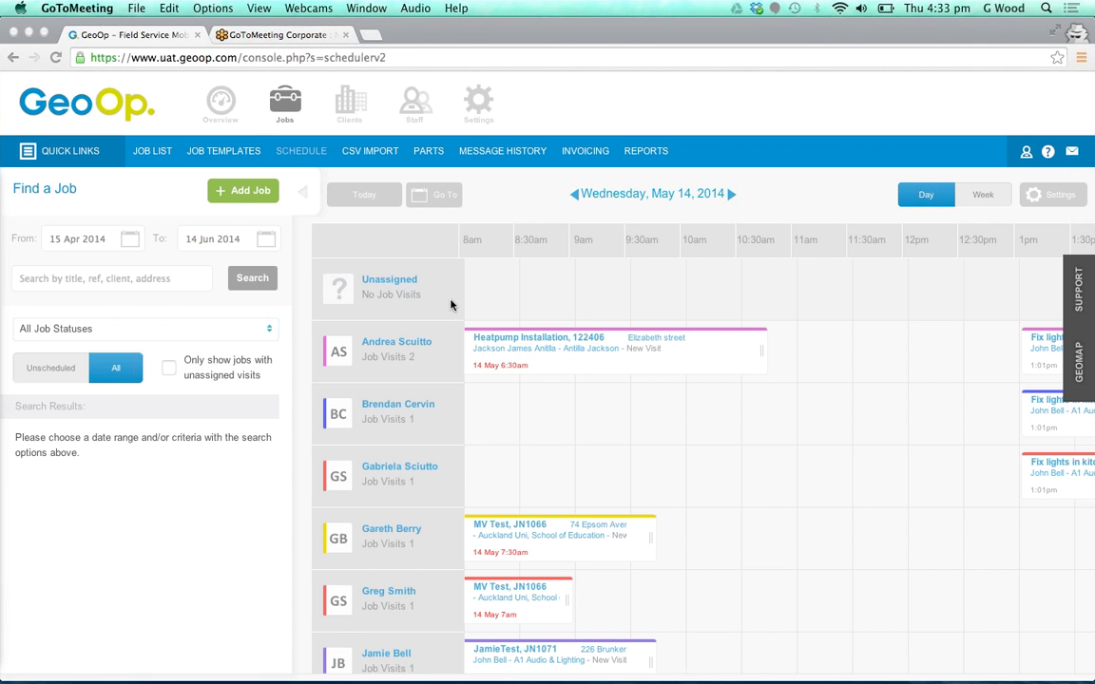
Look through all the staff rows and their scheduled job visits in the day view for May 14, 2014
scroll(442, 388, "down", 2)
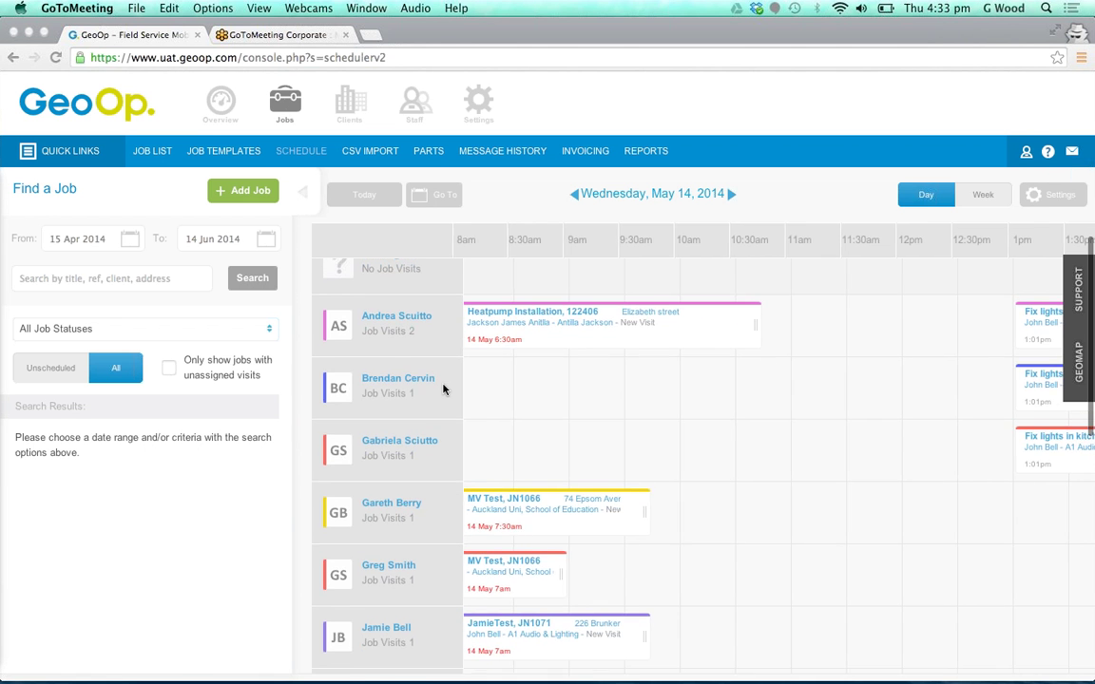
scroll(442, 389, "down", 5)
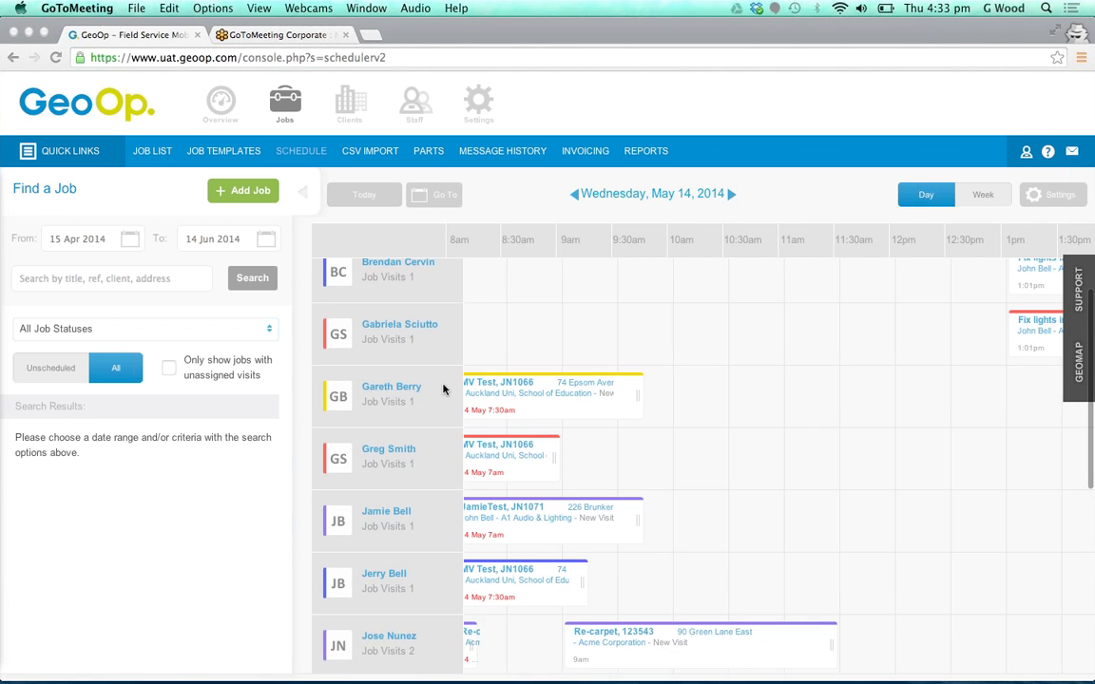
scroll(442, 389, "down", 4)
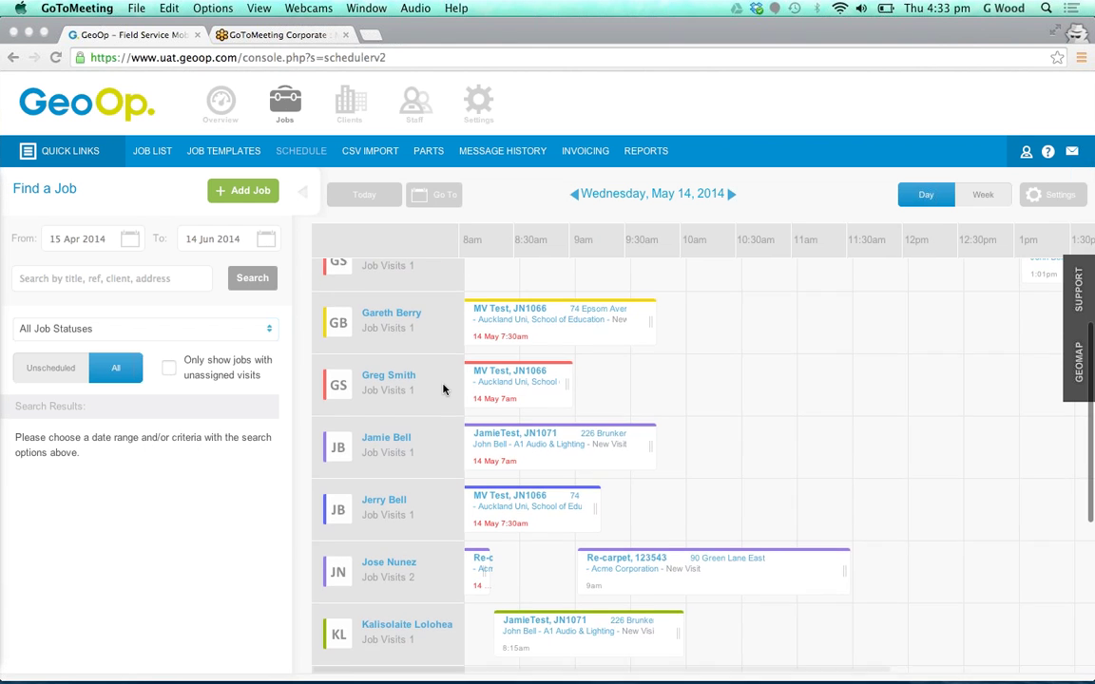
scroll(441, 389, "down", 2)
scroll(442, 388, "down", 3)
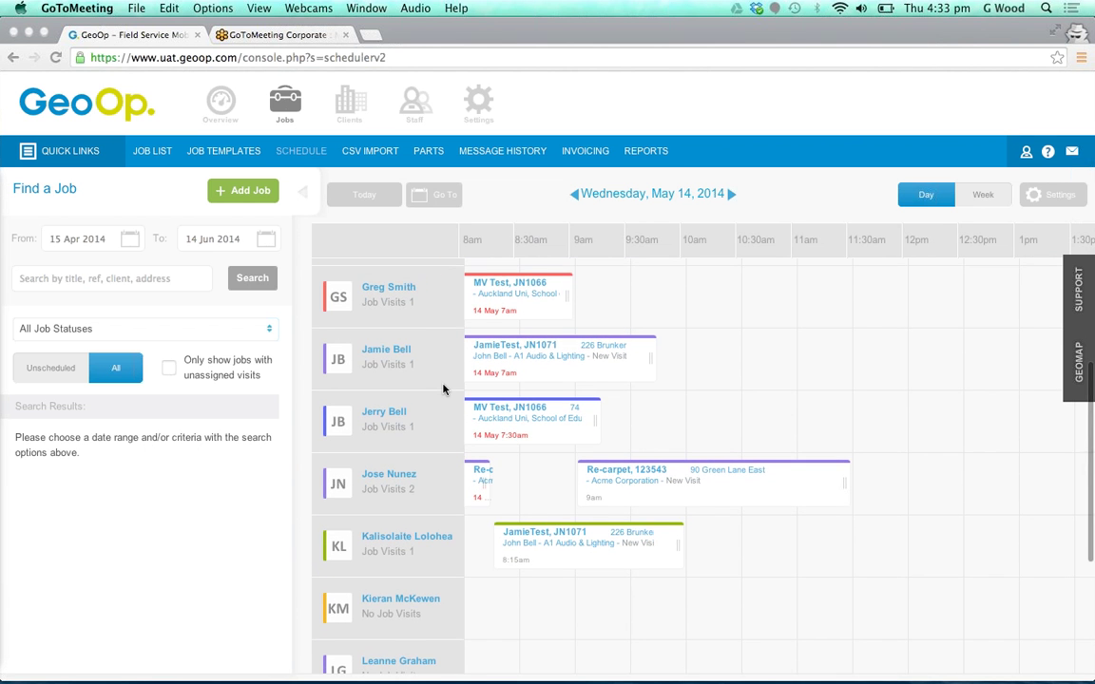
scroll(442, 389, "down", 4)
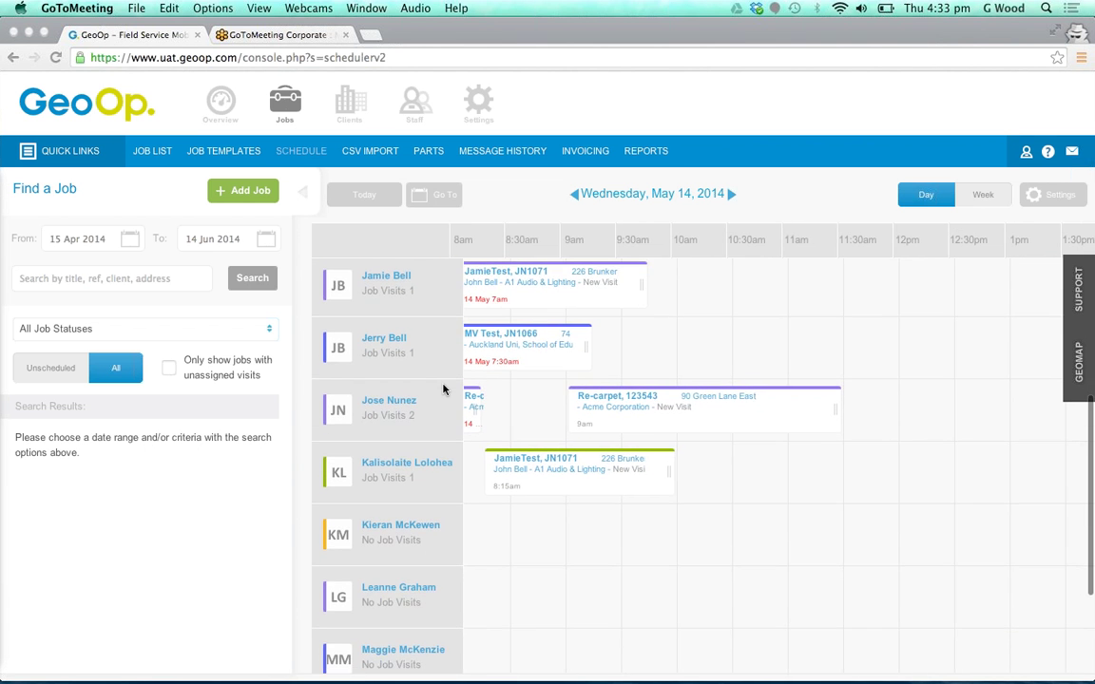
scroll(442, 389, "down", 2)
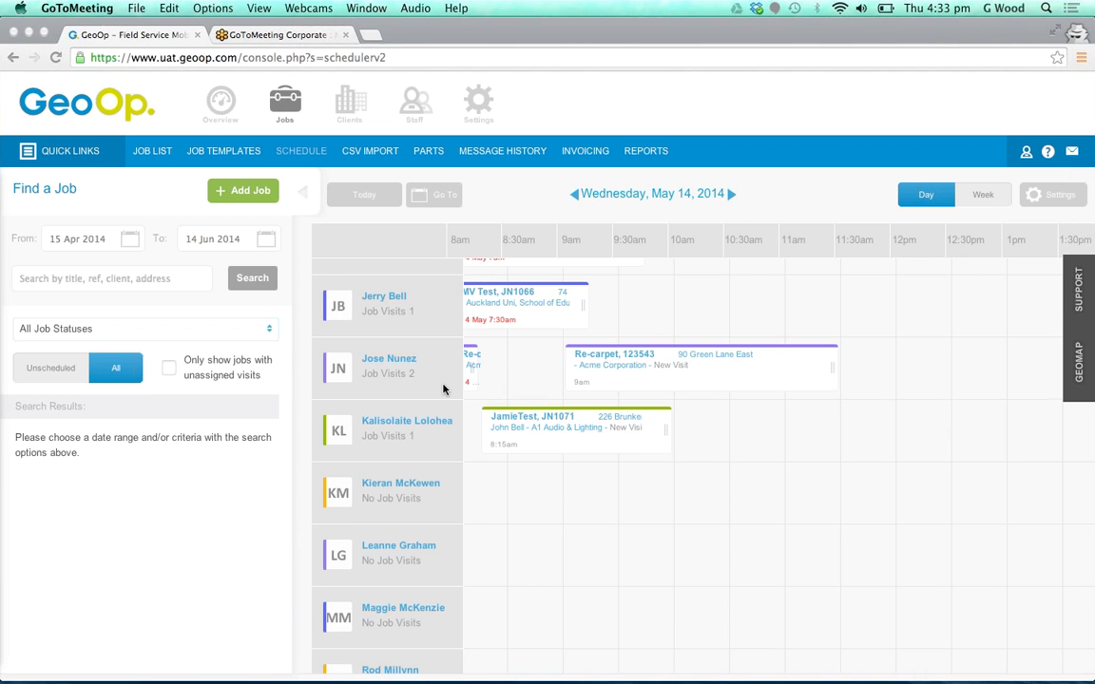
scroll(442, 389, "down", 3)
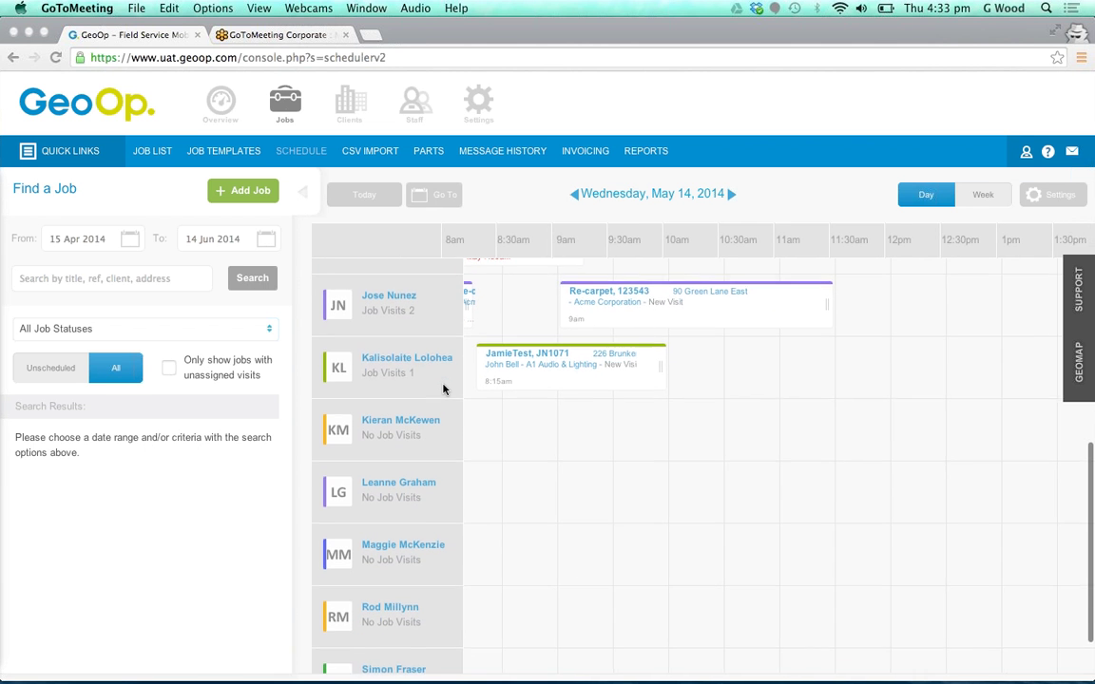
scroll(442, 388, "down", 2)
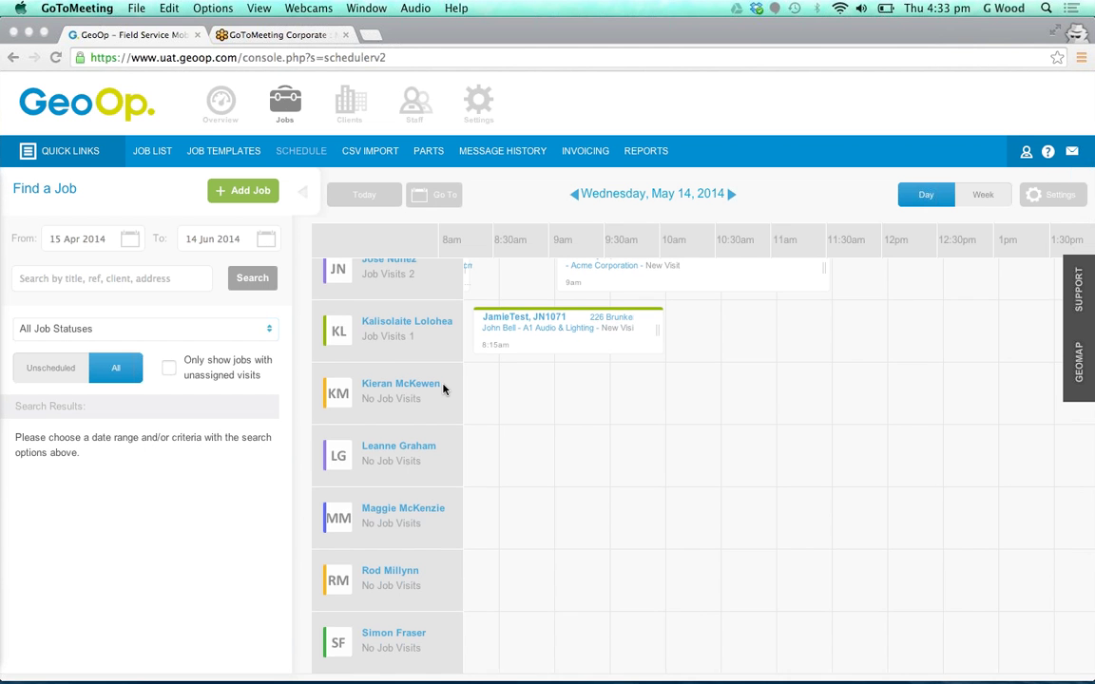
scroll(442, 389, "up", 20)
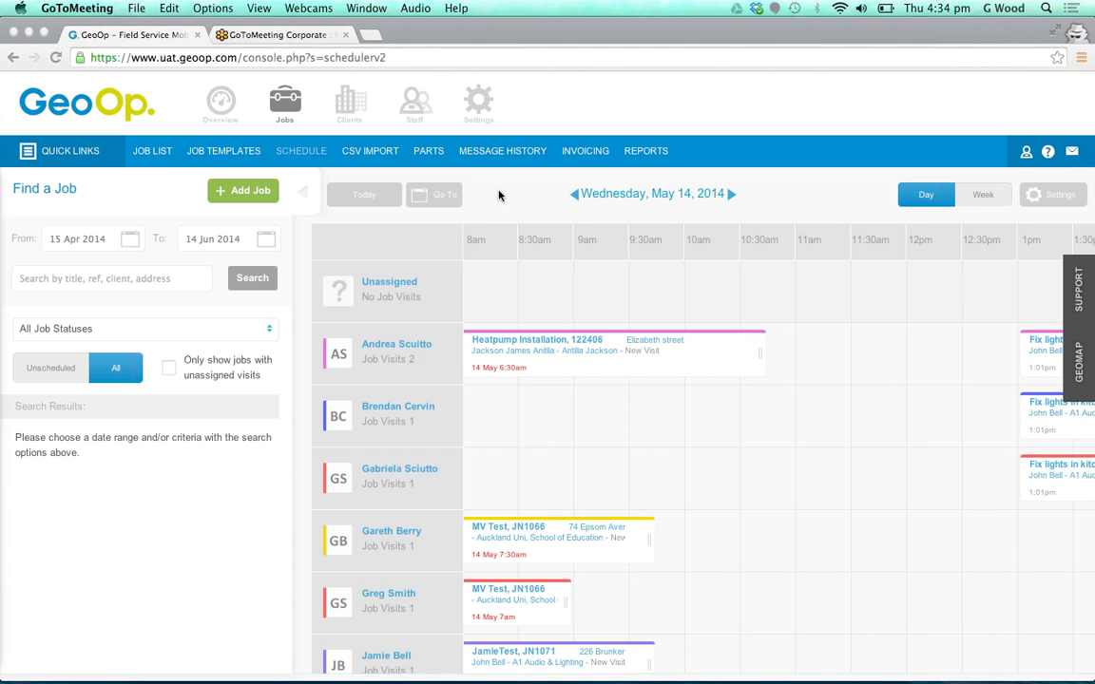
Open the calendar for jumping to another schedule date, view May 2014 and close it without picking a day
left_click(438, 198)
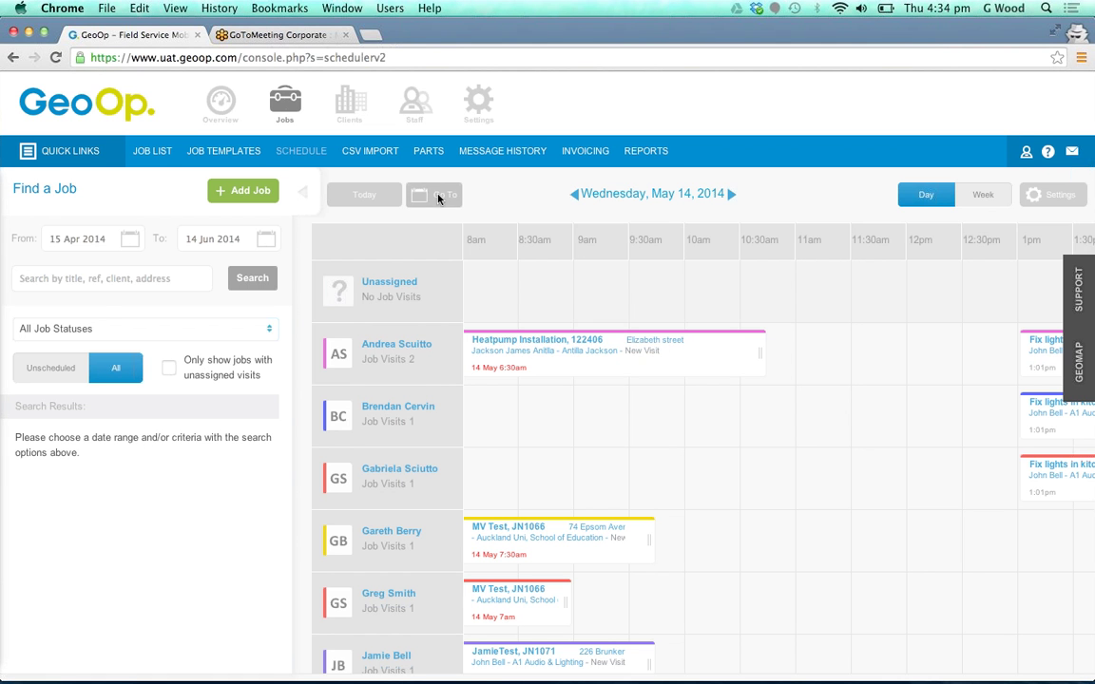
left_click(438, 197)
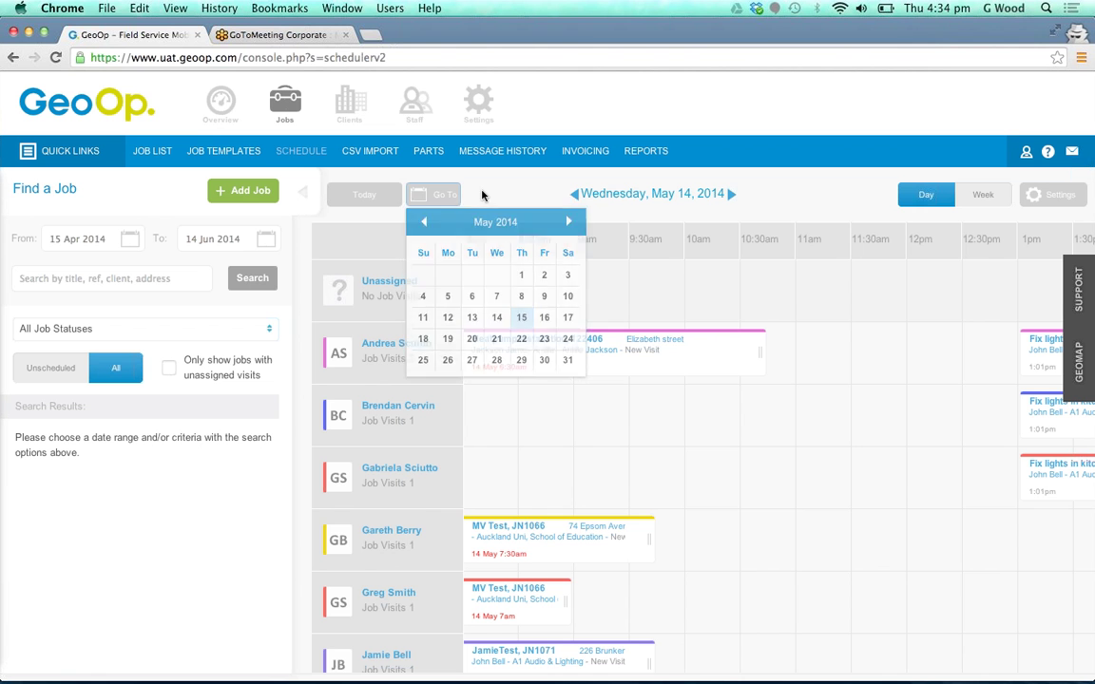
left_click(493, 195)
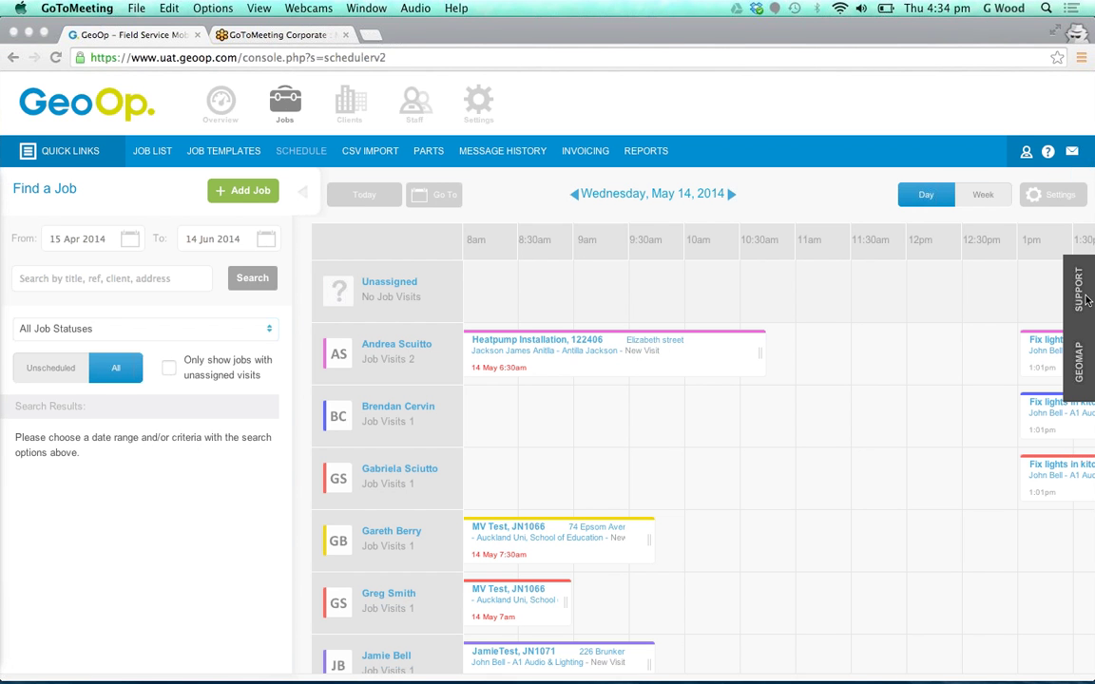
Review the scheduler settings for hour range, zoom, visit display order, address format and workgroup filter, and close them unchanged
left_click(1053, 198)
left_click(1052, 198)
left_click(1053, 197)
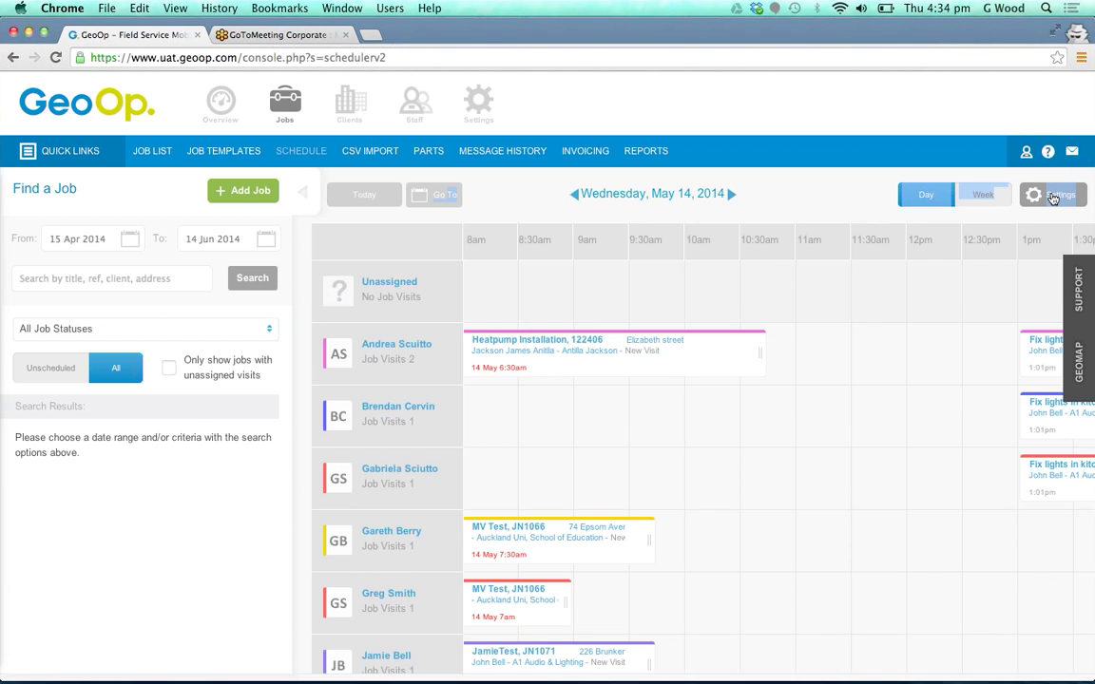
left_click(1052, 197)
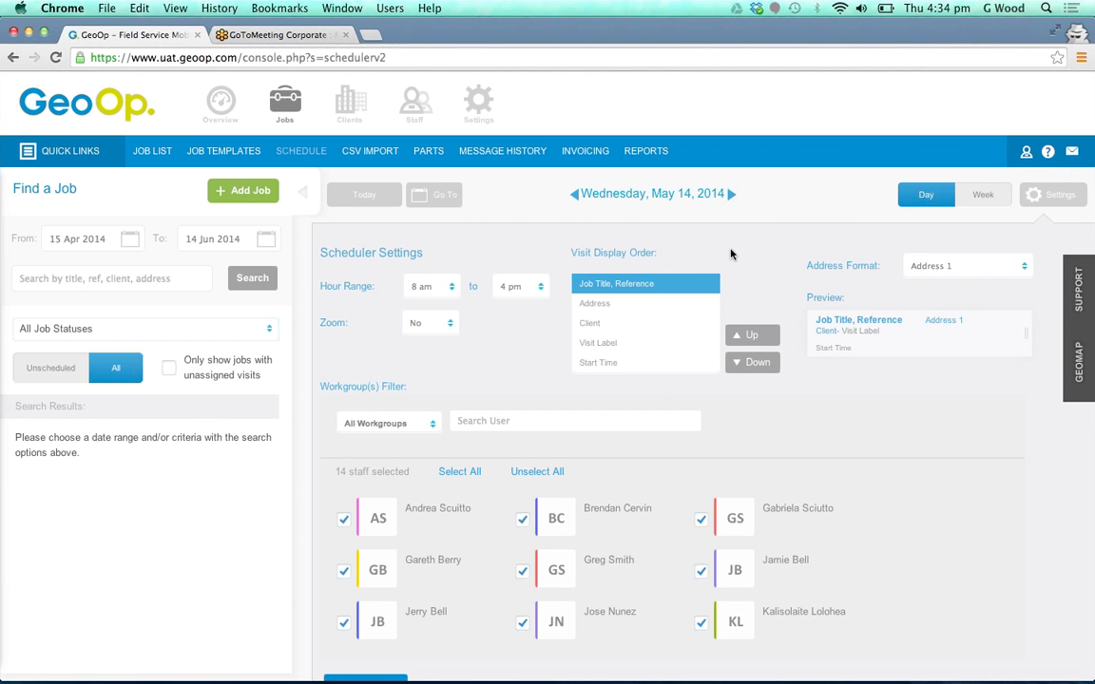
scroll(665, 247, "down", 3)
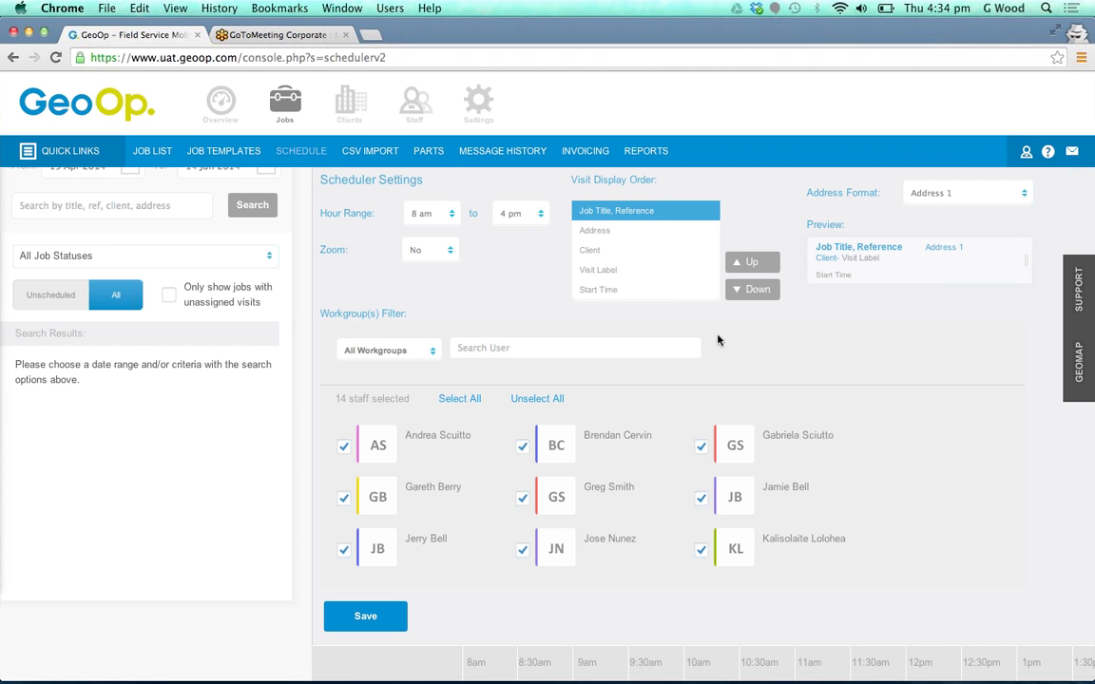
scroll(717, 339, "up", 2)
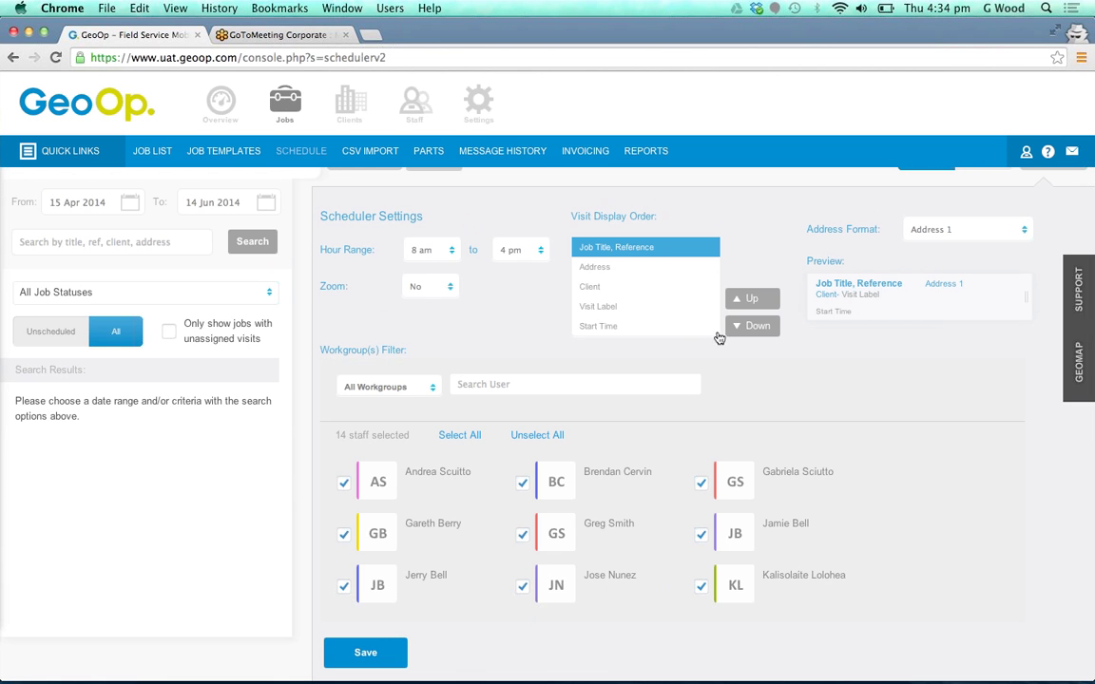
scroll(879, 337, "up", 1)
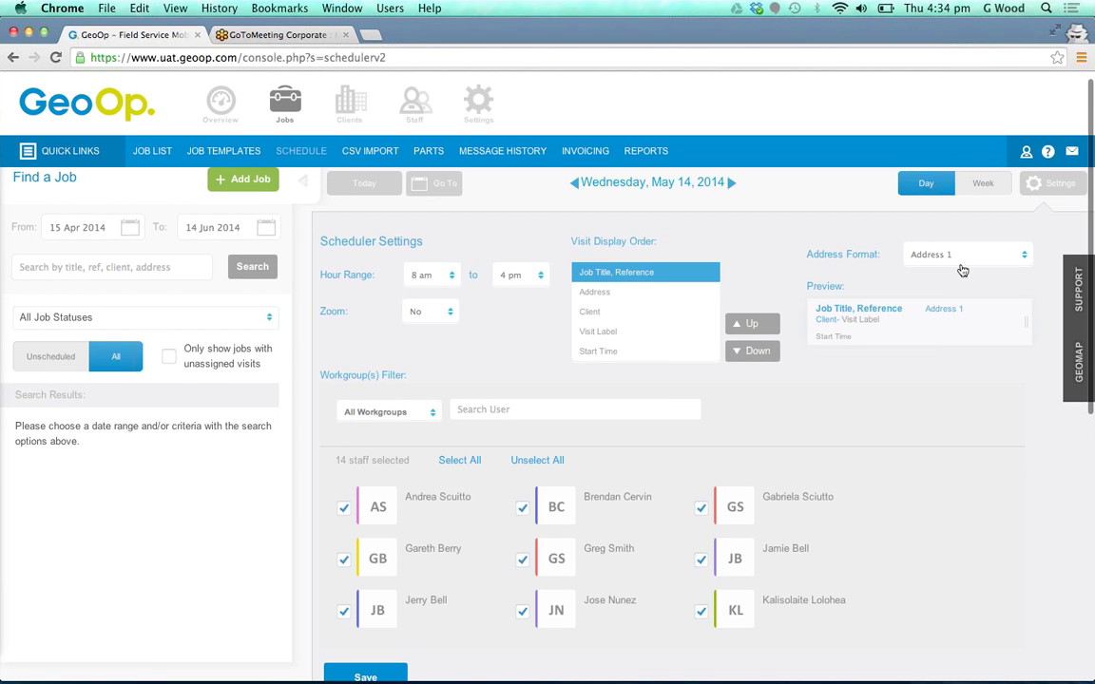
left_click(1043, 190)
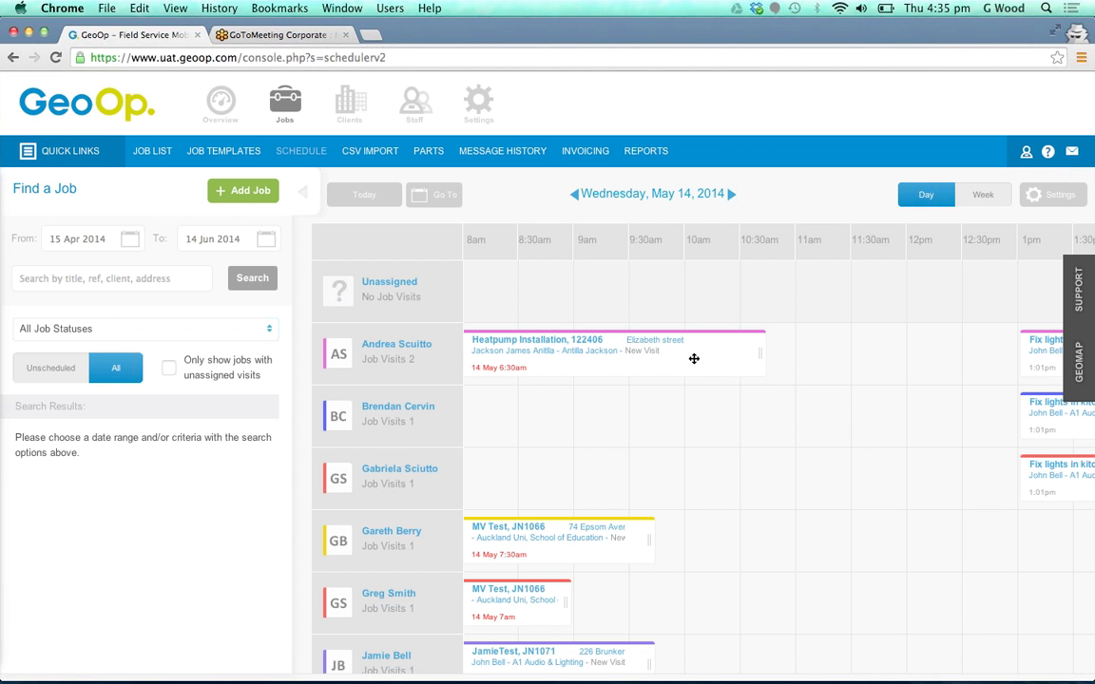
Reschedule the first staff member's Heatpump Installation visit on May 14 to run from 8:30am to 10:30am
left_click_drag(694, 358, 866, 358)
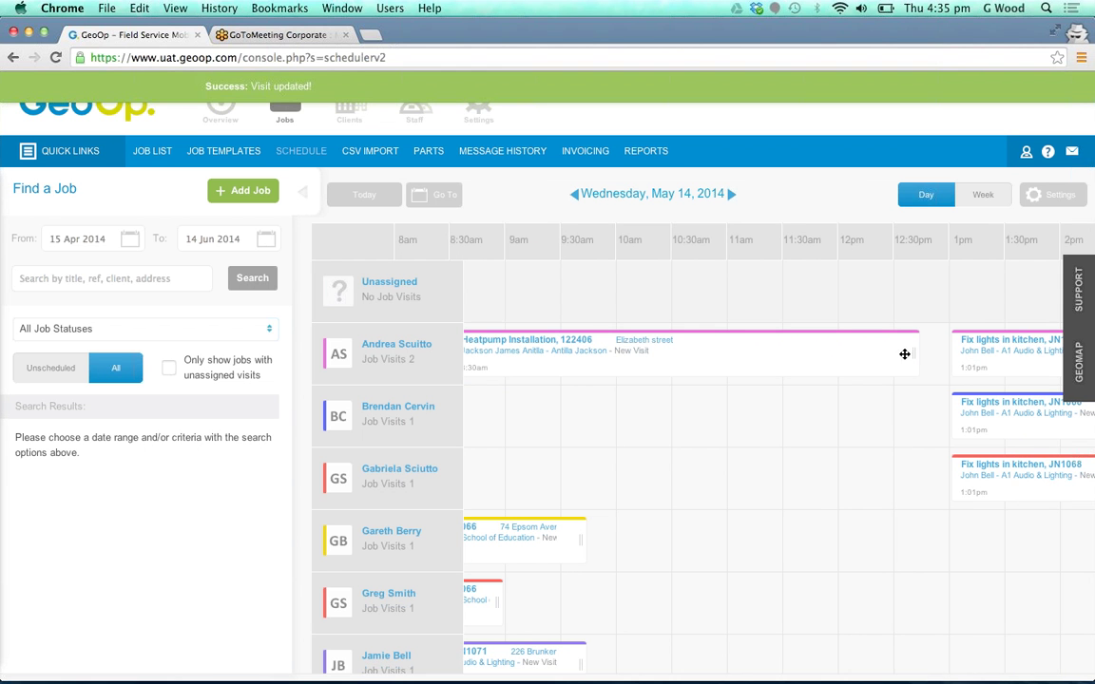
left_click(911, 353)
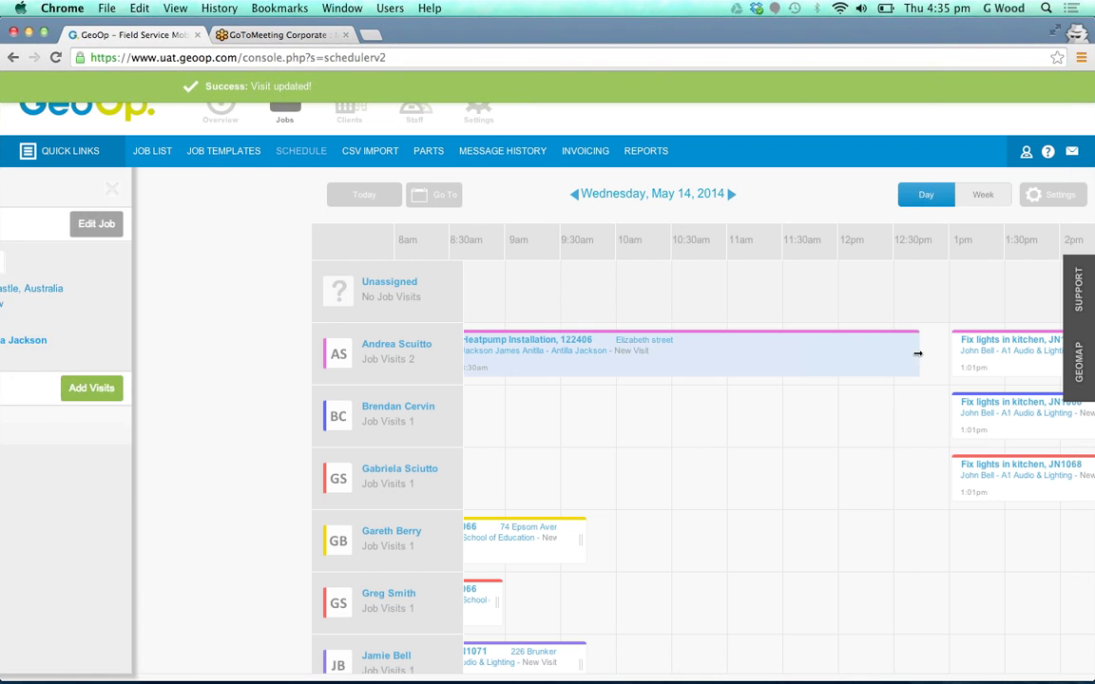
left_click_drag(911, 353, 655, 356)
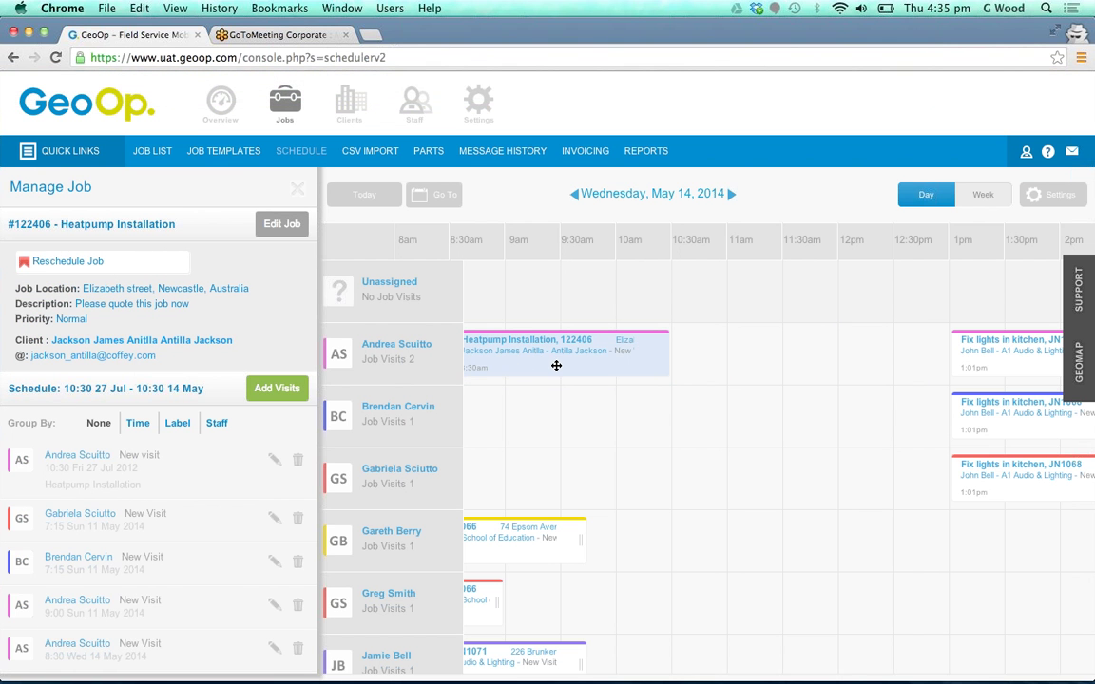
scroll(556, 365, "left", 3)
scroll(556, 366, "down", 1)
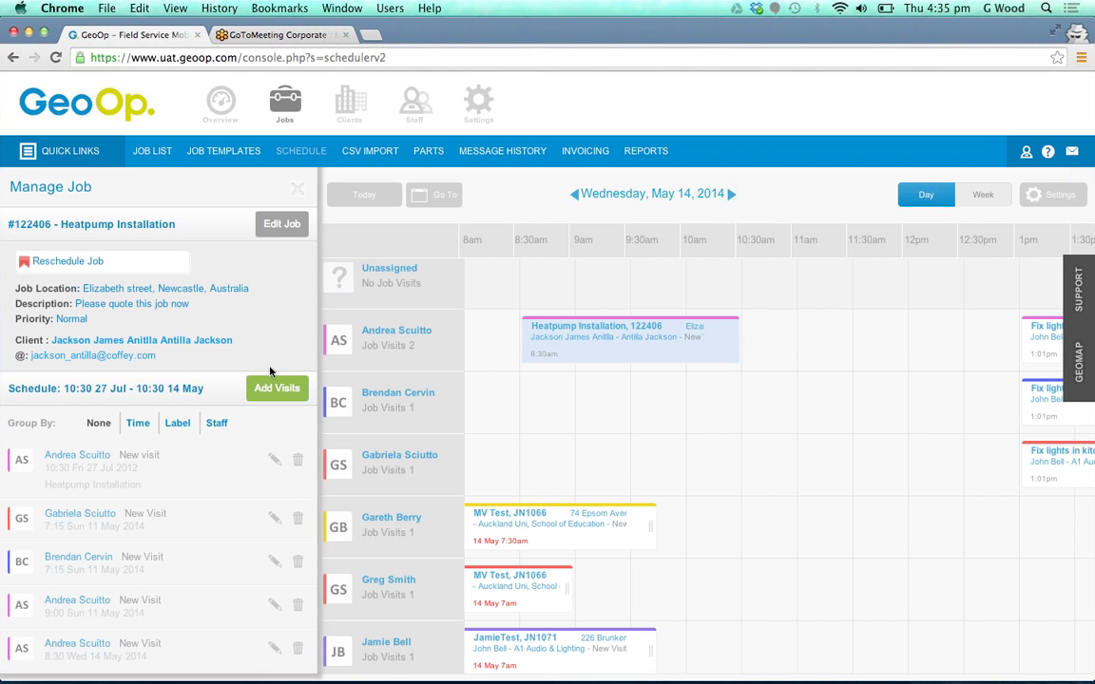
Search all jobs from 15 Apr to 14 Jun 2014 and open the Notification Push job starting 03 Jun 2014
left_click(282, 230)
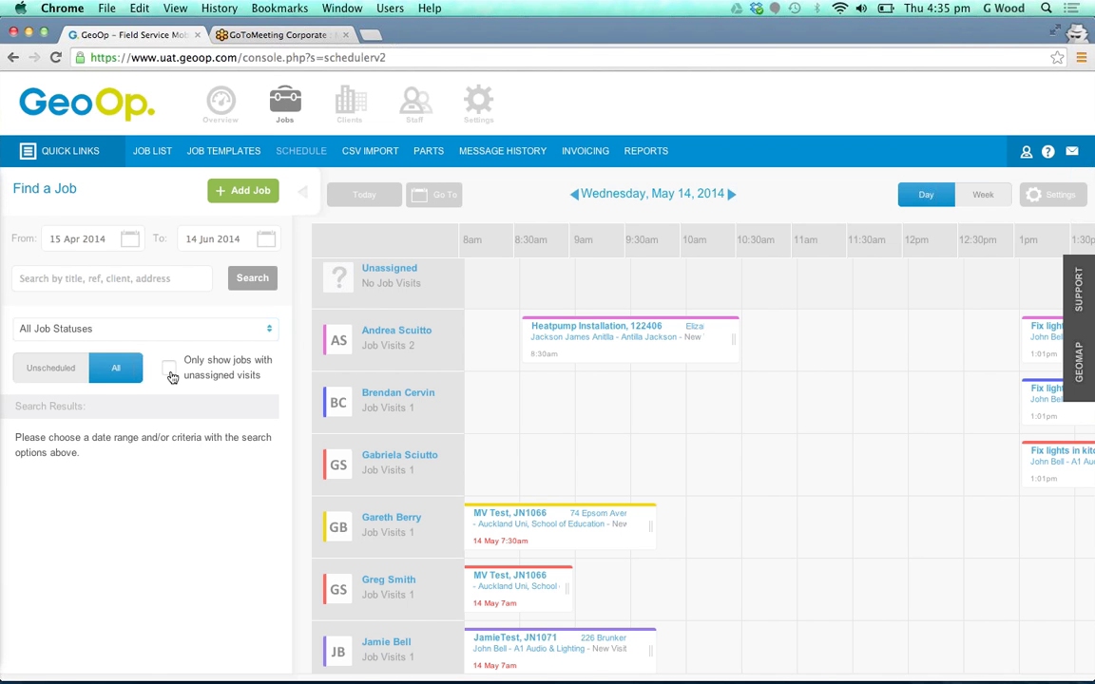
left_click(251, 278)
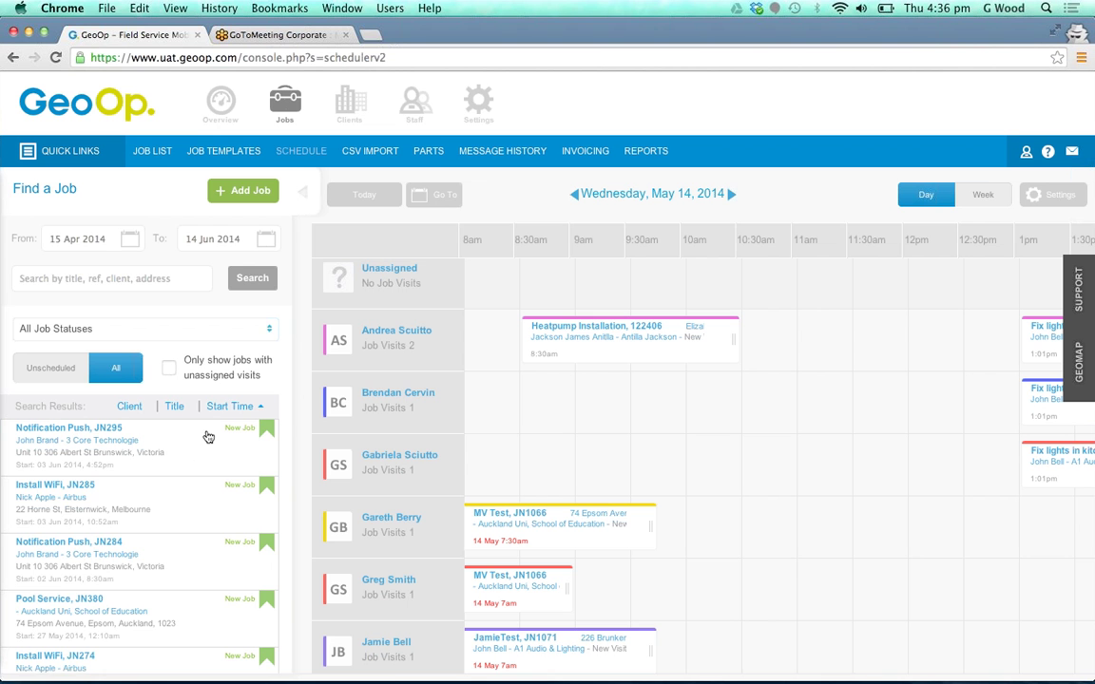
left_click(199, 441)
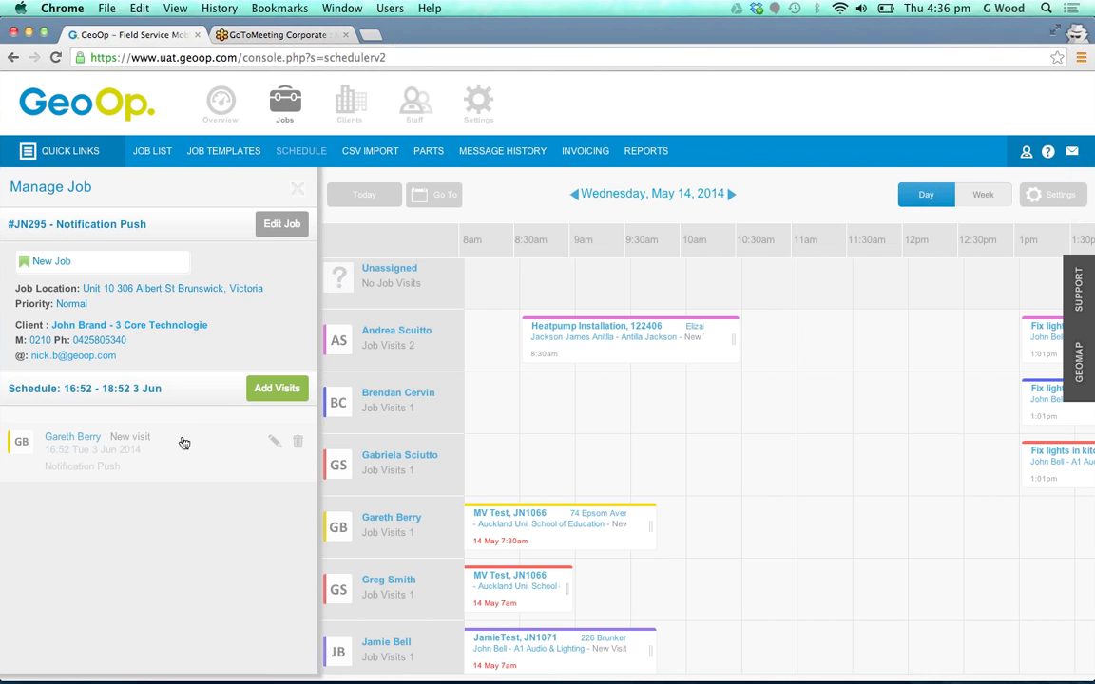
Review the form for adding visits to the Notification Push job, including staff availability, and close it without saving
left_click(267, 388)
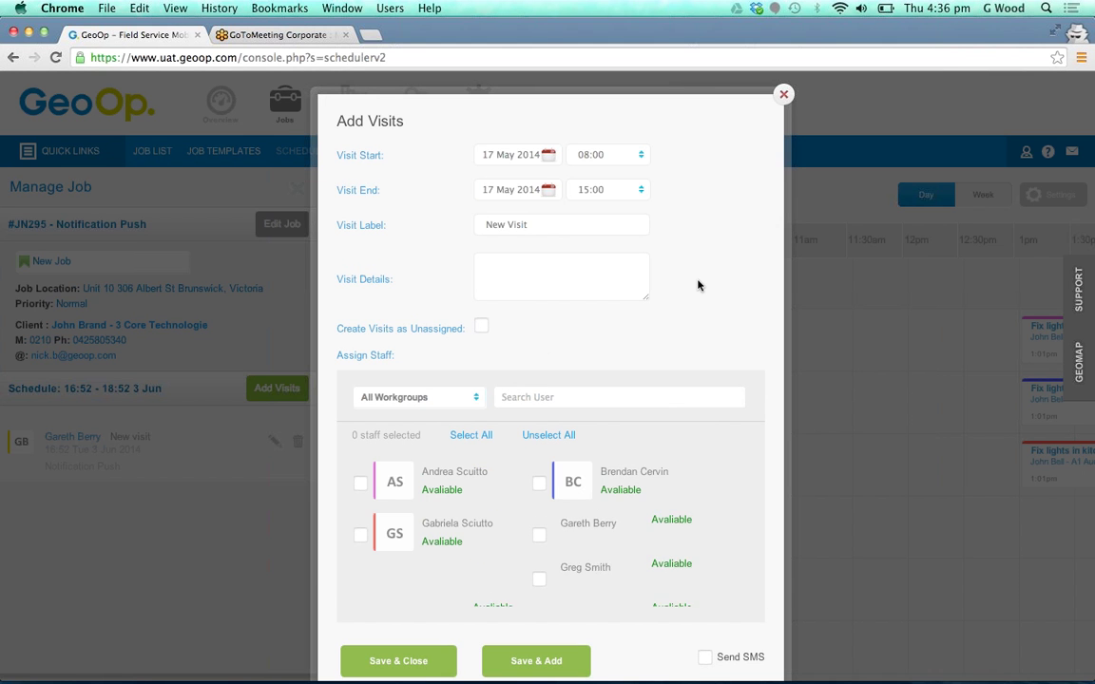
scroll(698, 285, "down", 1)
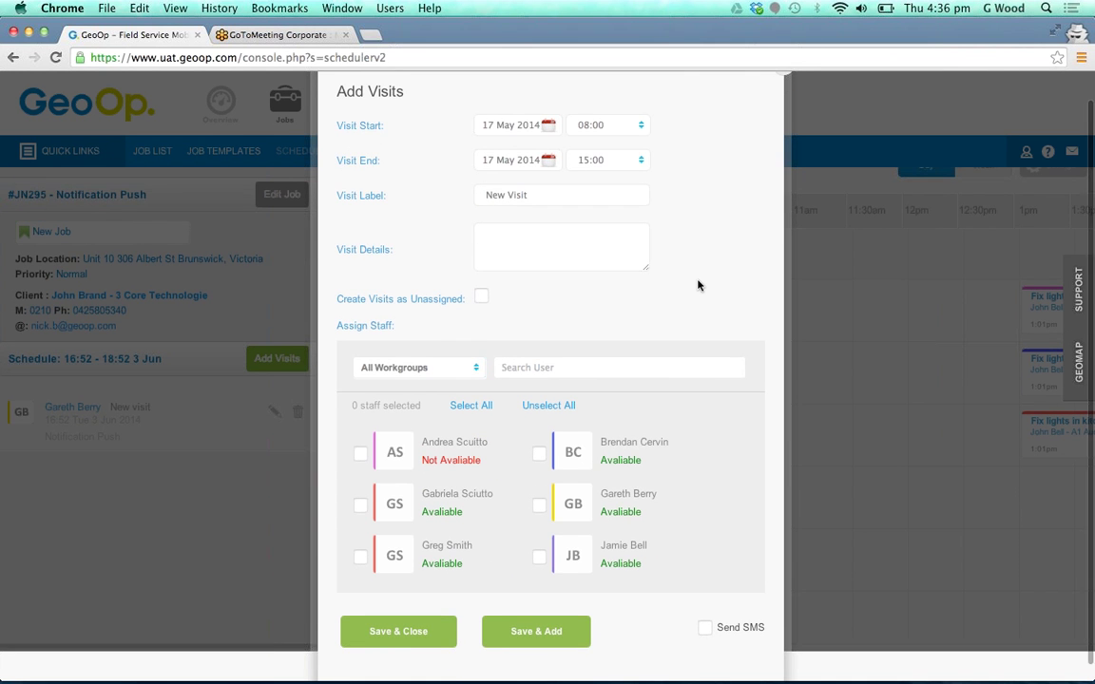
scroll(700, 288, "up", 1)
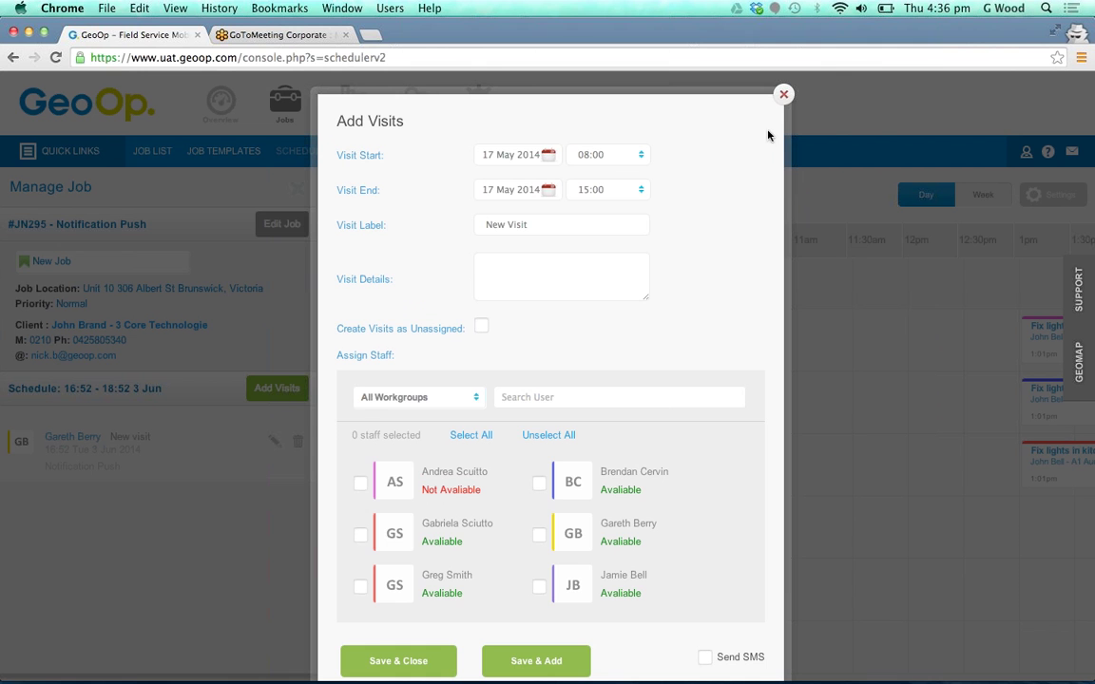
left_click(783, 94)
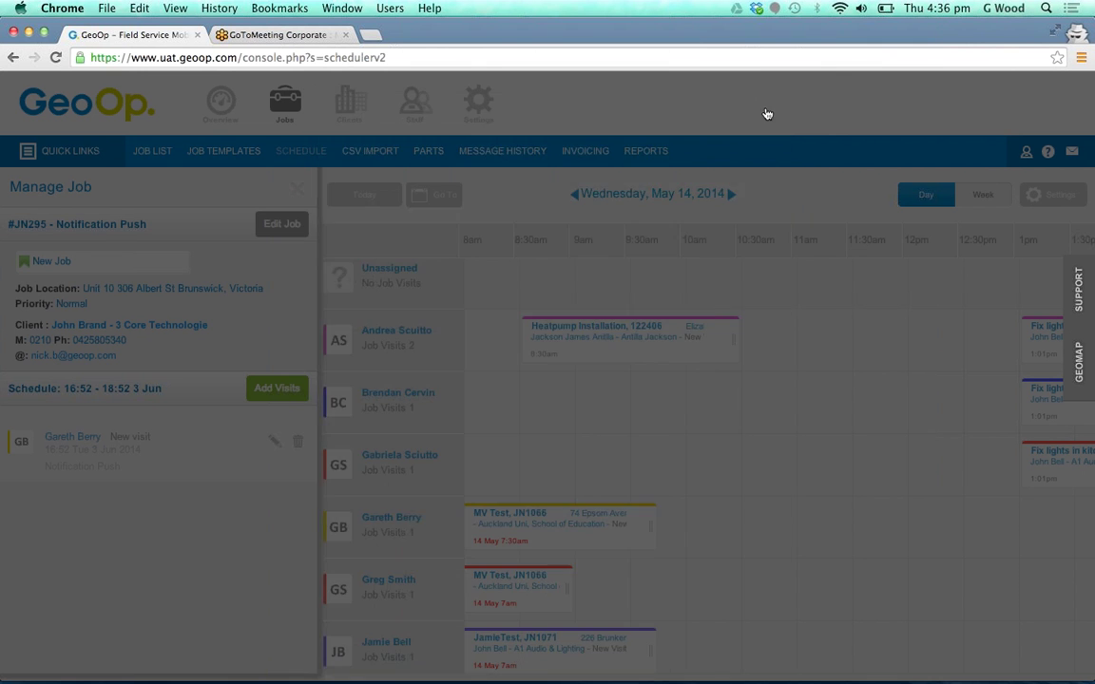
Add a visit to the currently selected job for the third staff member on 14 May from 8:15am to 11:00am
left_click_drag(496, 461, 781, 459)
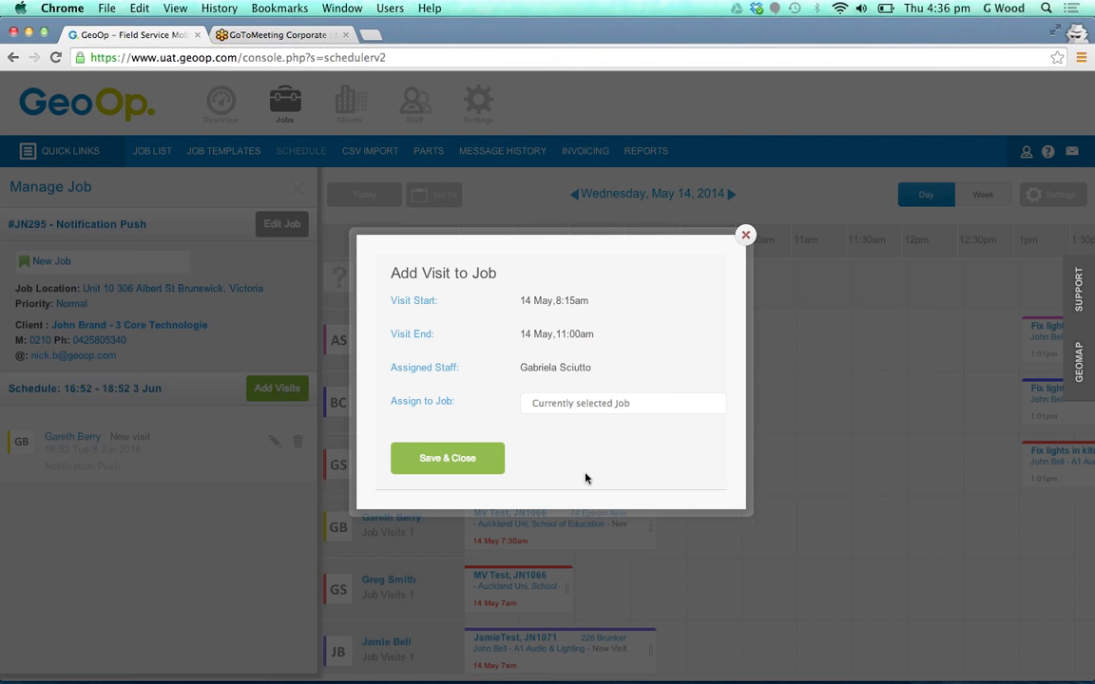
left_click(479, 468)
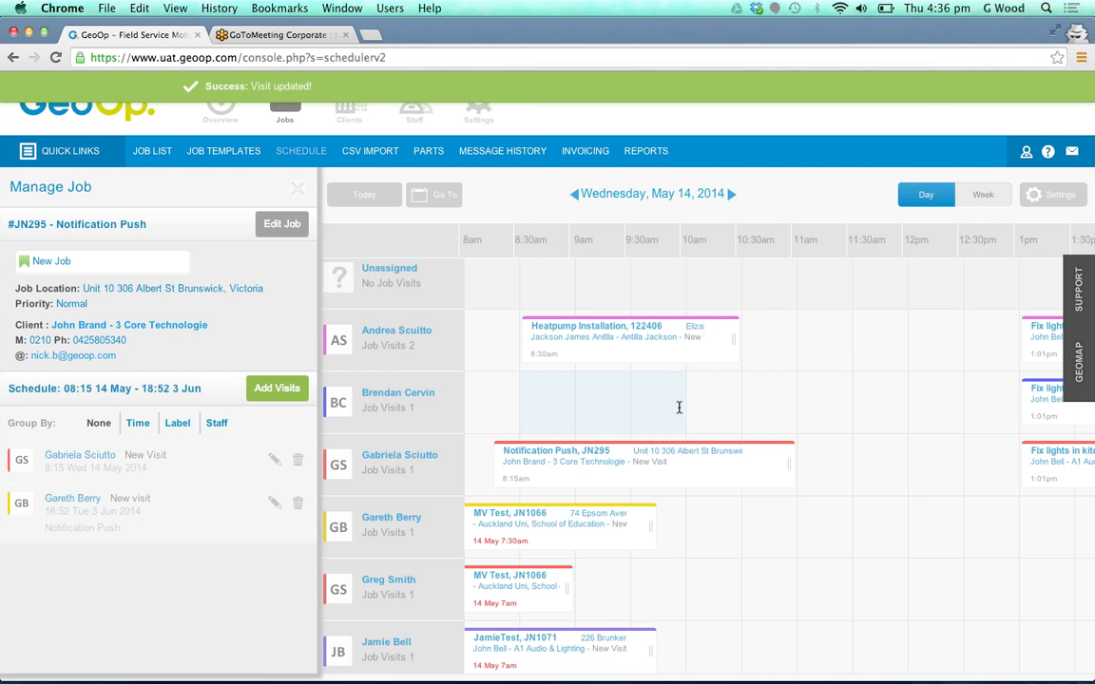
Add two 14 May visits to the selected job for the second staff member, 8:30am to 10:15am and 10:15am to 12:00am
left_click_drag(679, 407, 698, 403)
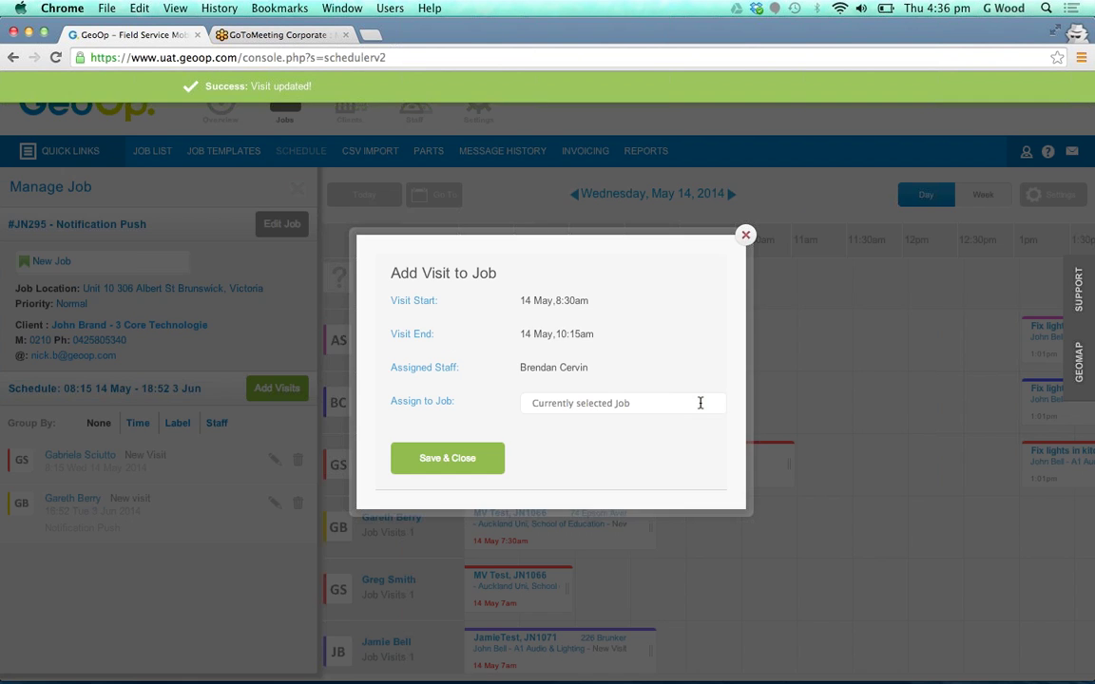
left_click(457, 472)
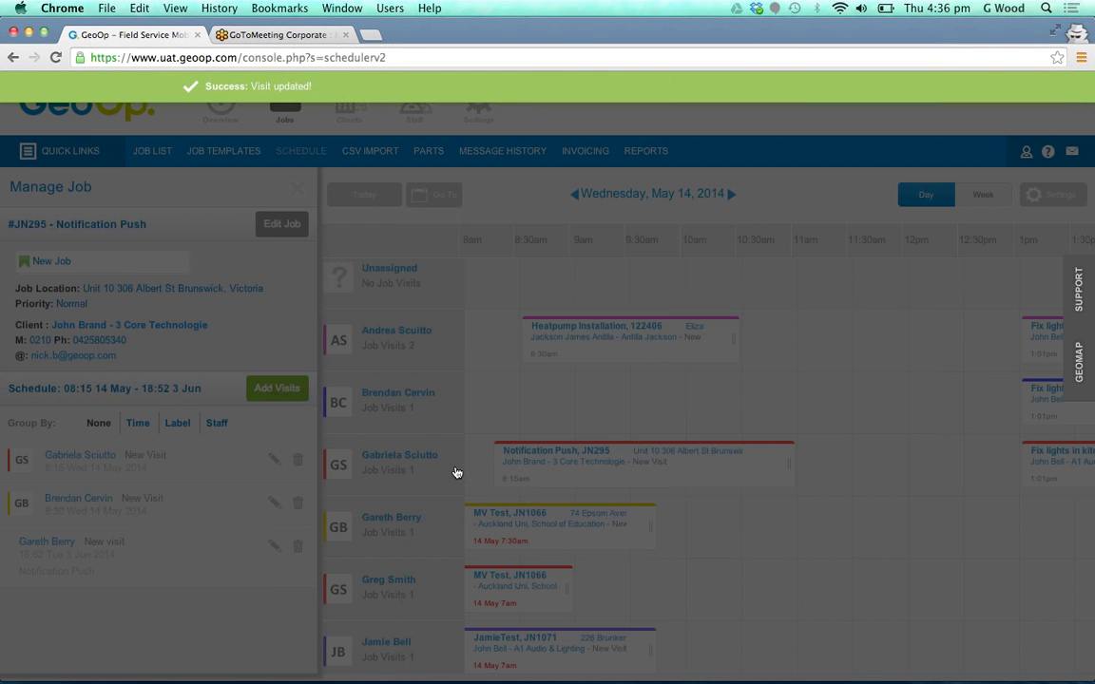
left_click_drag(896, 404, 898, 405)
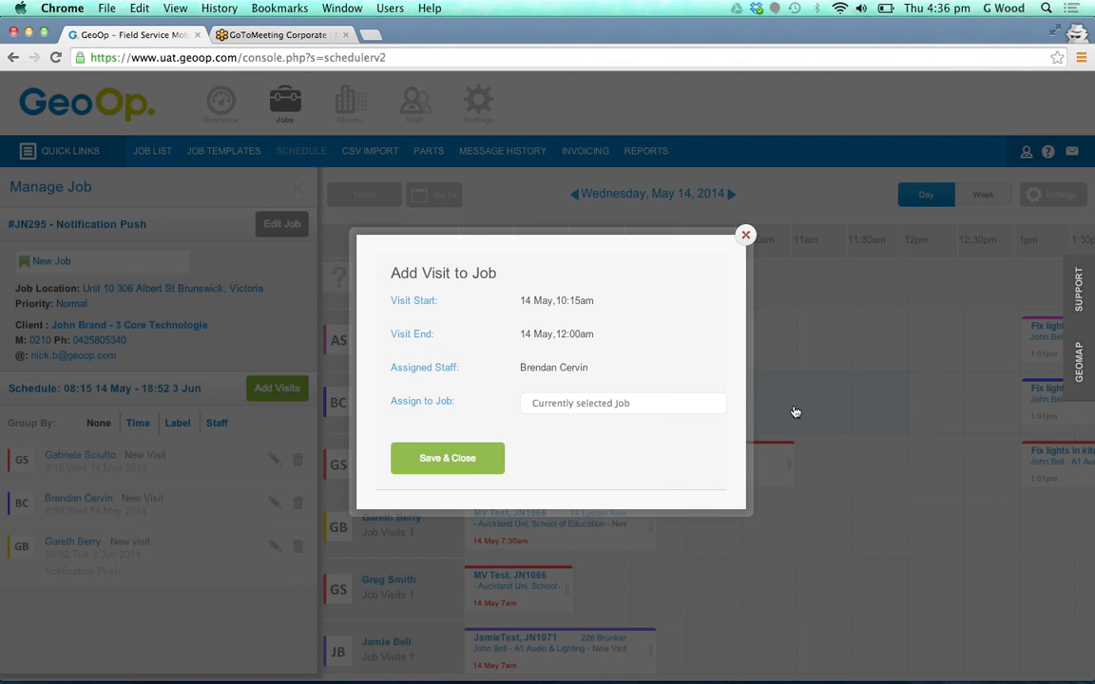
left_click(464, 465)
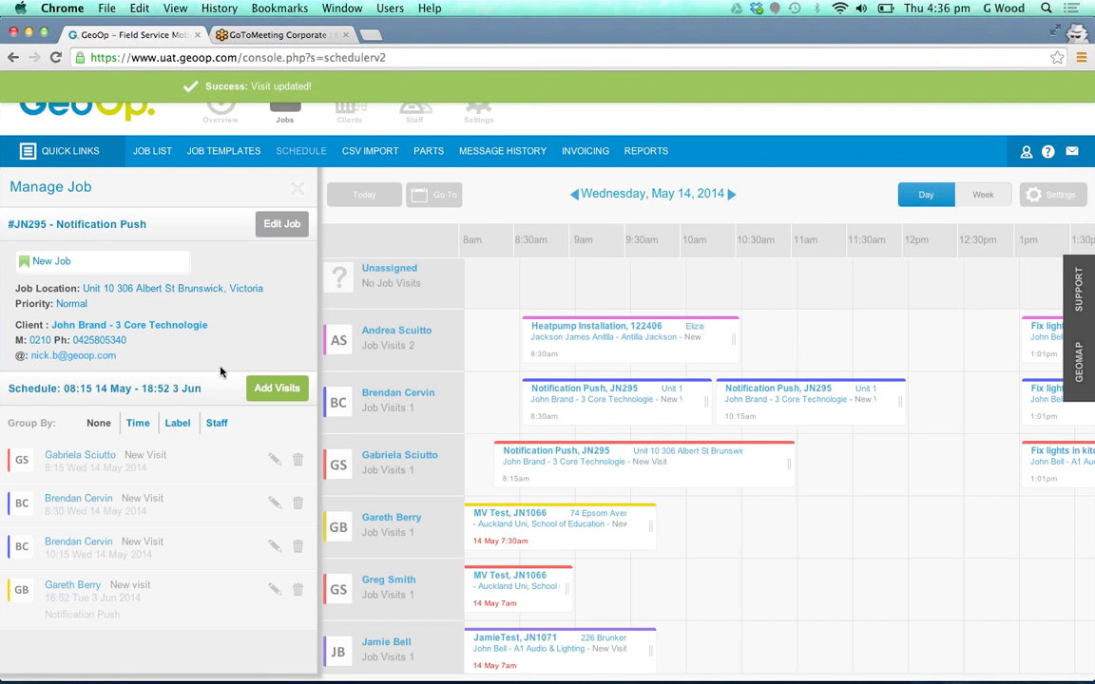
Leave the Notification Push job, filter the job search to unscheduled jobs, and open the Assessment only job
left_click(297, 189)
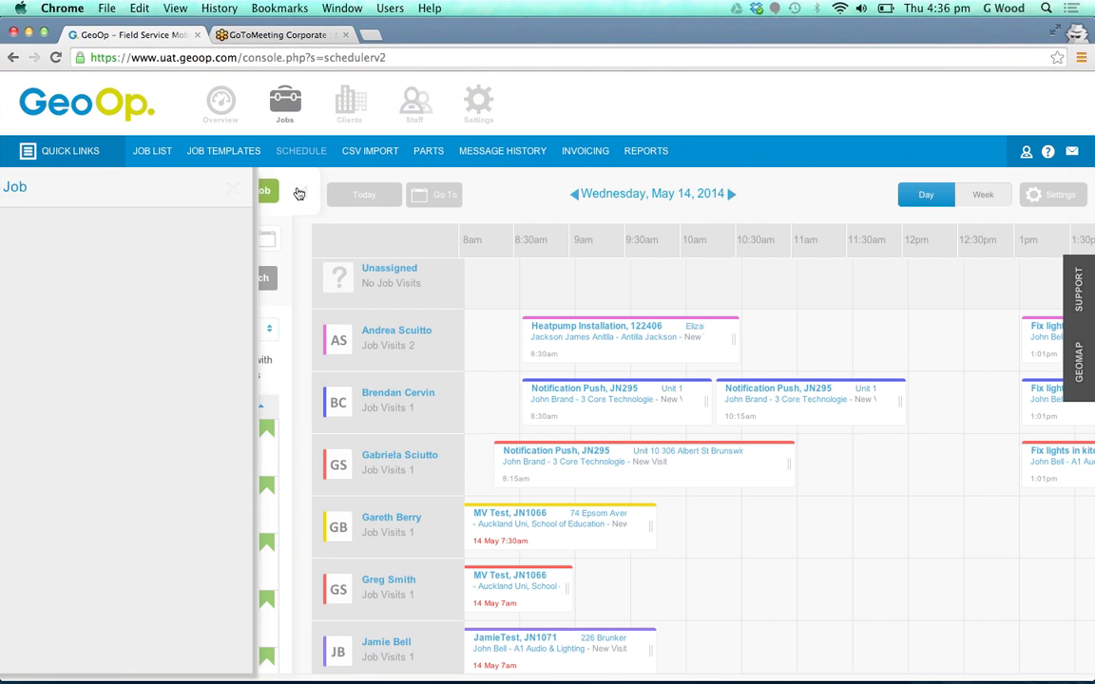
left_click(63, 370)
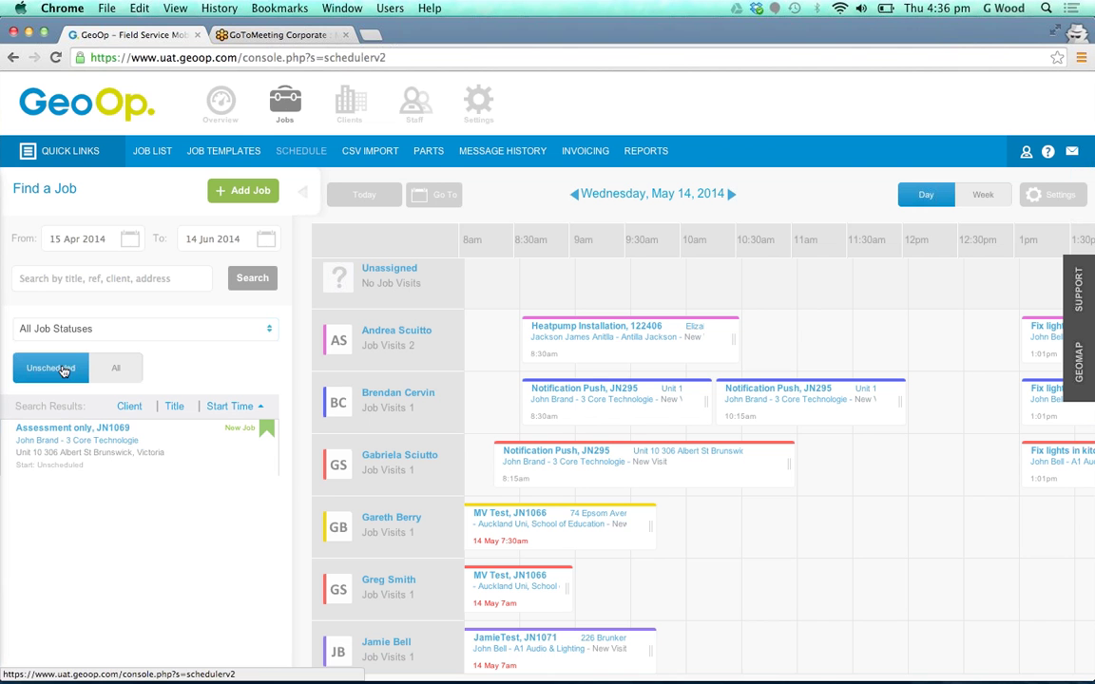
left_click(121, 452)
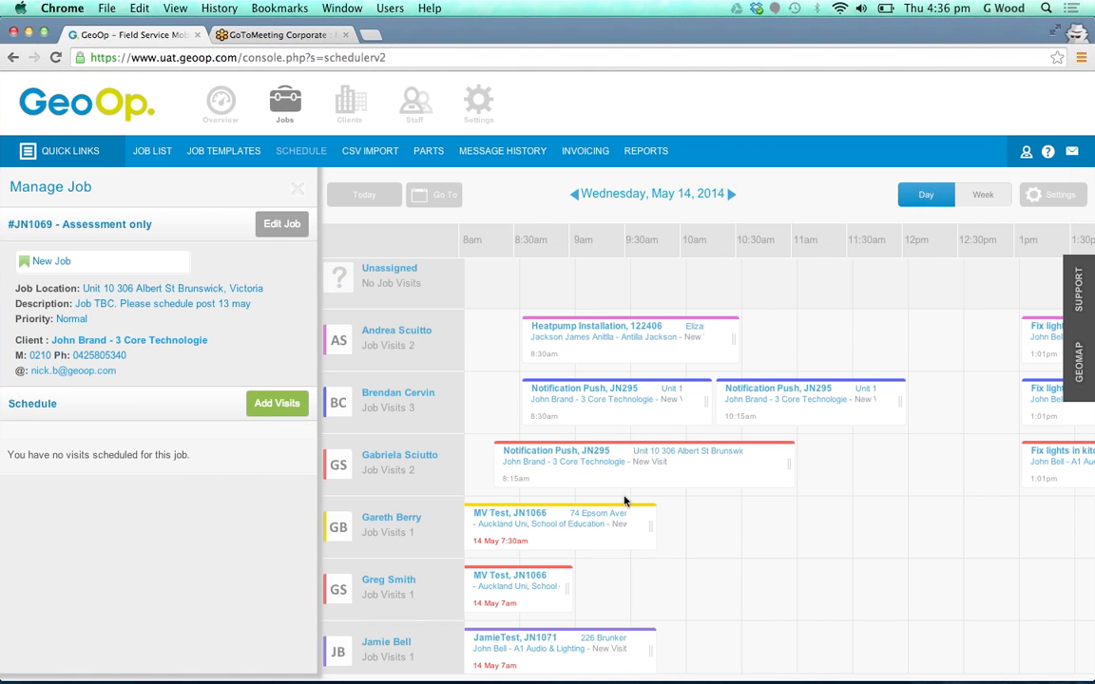
Add 14 May visits to the Assessment only job: 10:15 to 12:30 for the fourth staff member, 10:15 to 12:00 for the fifth
left_click_drag(718, 534, 955, 528)
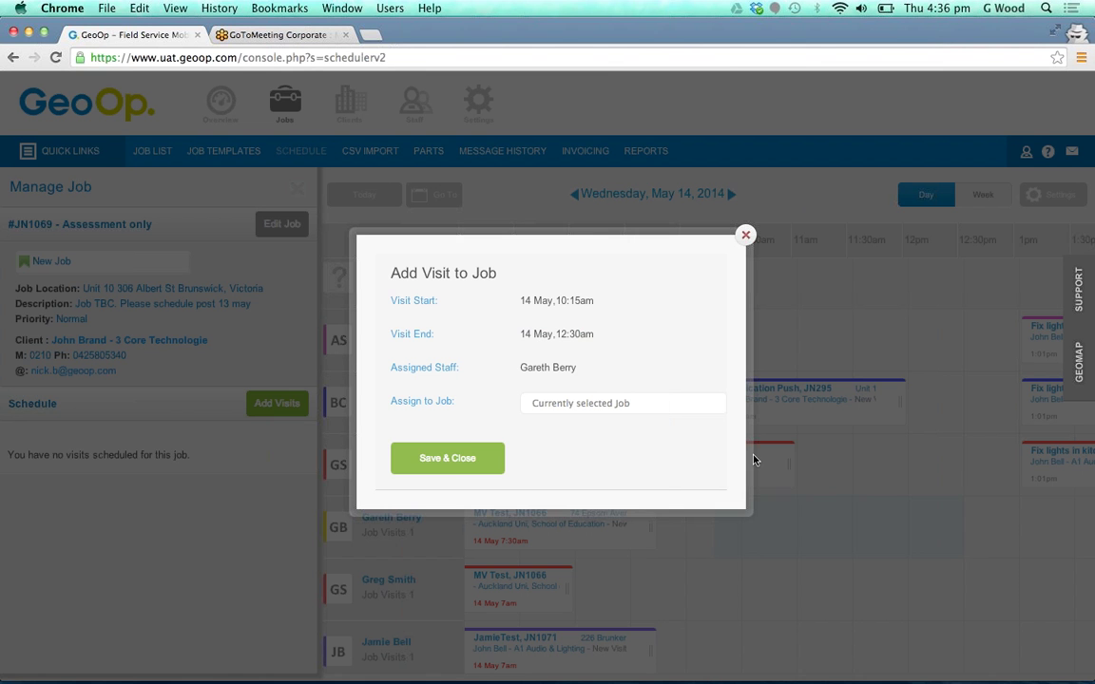
left_click(464, 458)
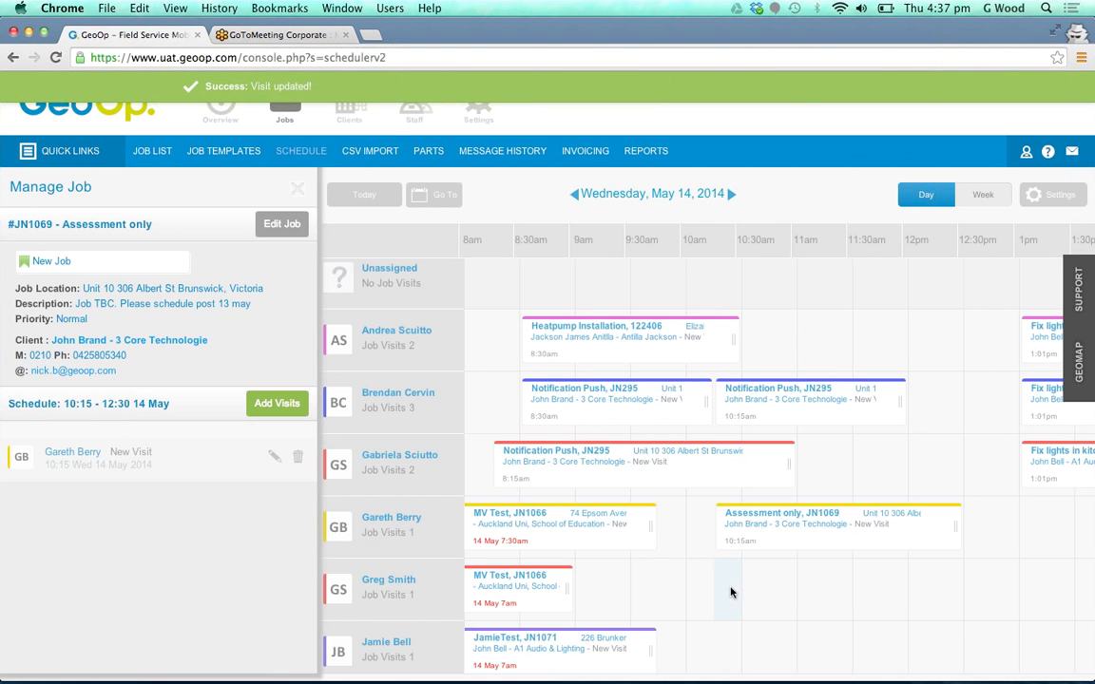
left_click_drag(731, 593, 910, 580)
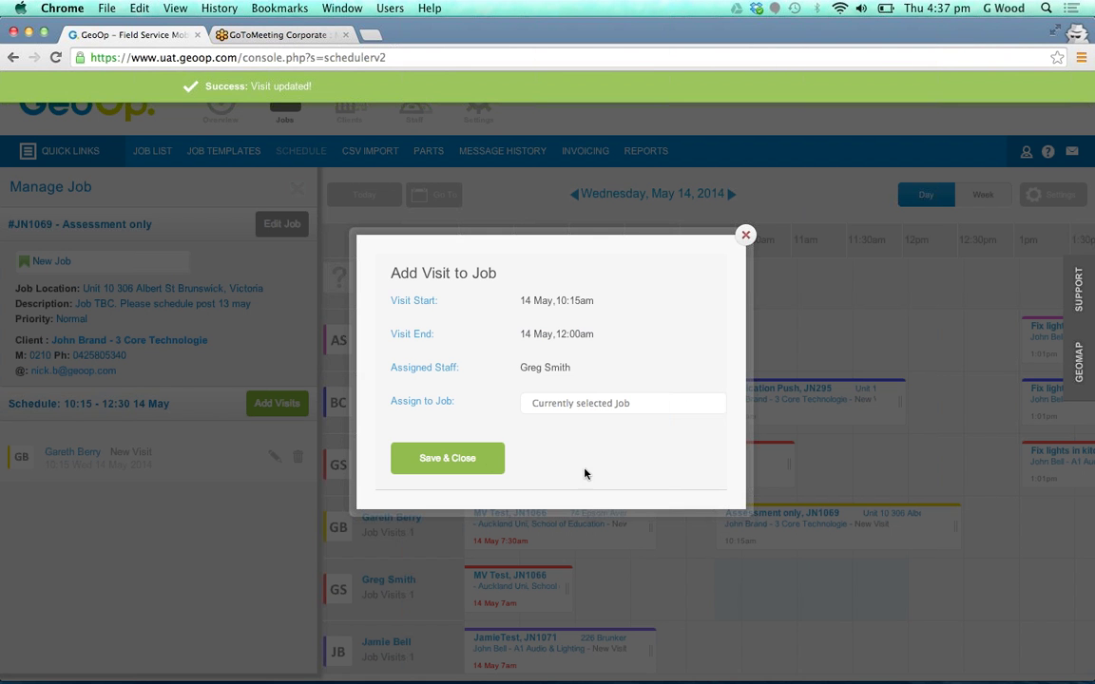
left_click(450, 460)
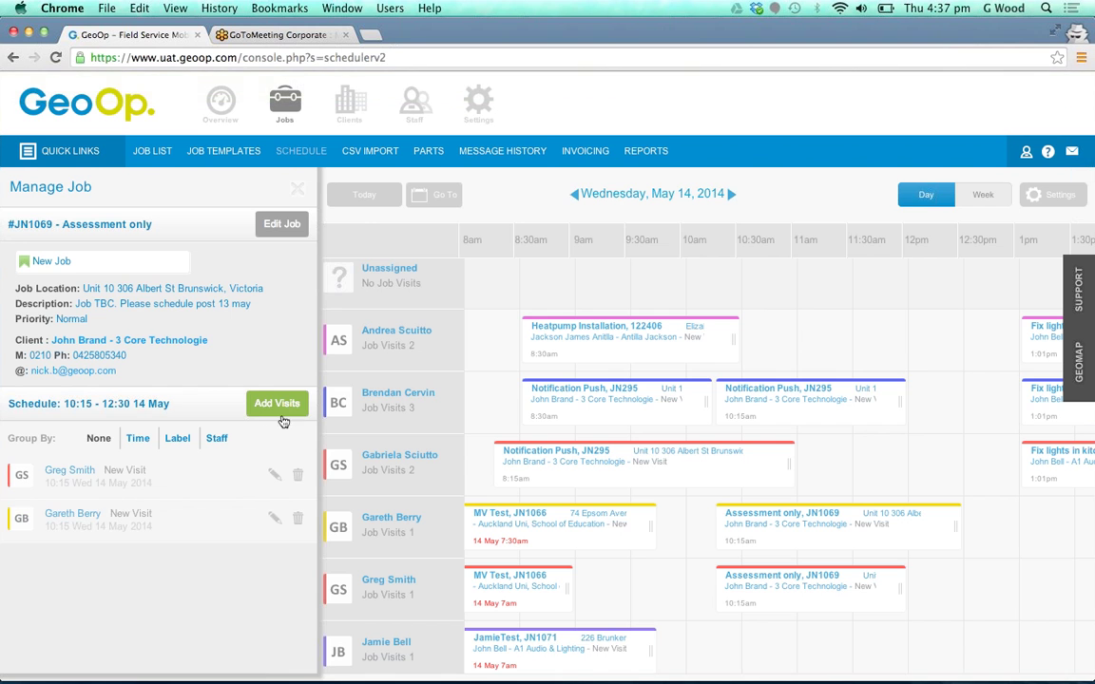
Review the Add Visits form for the Assessment only job, including the workgroup filter and staff availability, and close it without saving
left_click(278, 409)
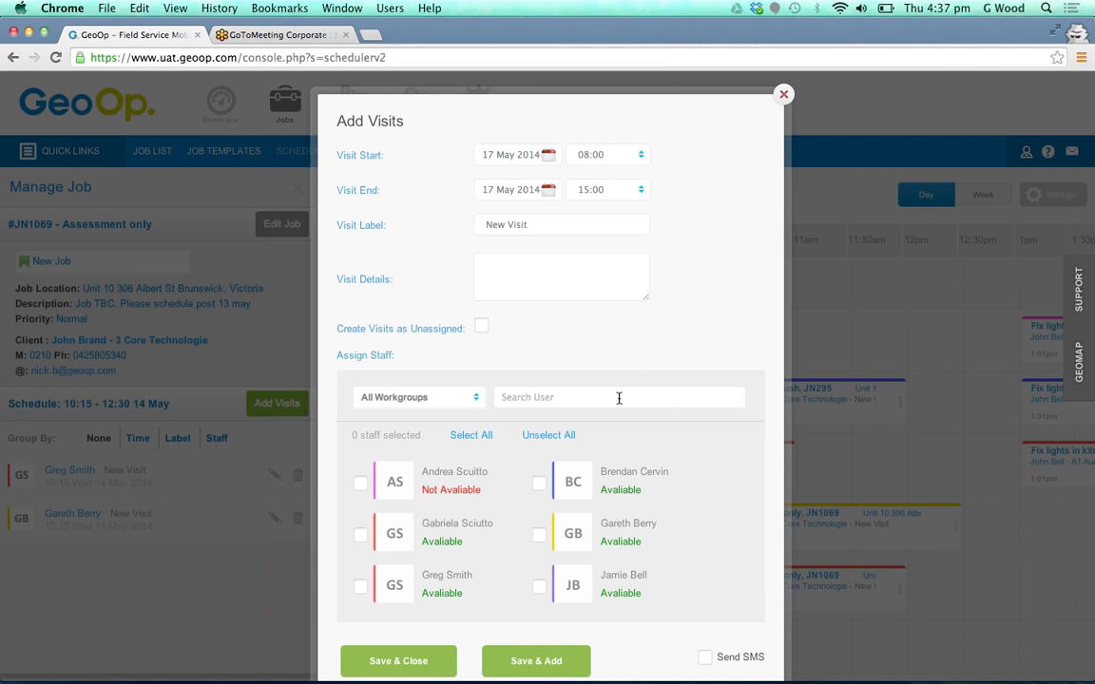
left_click(440, 400)
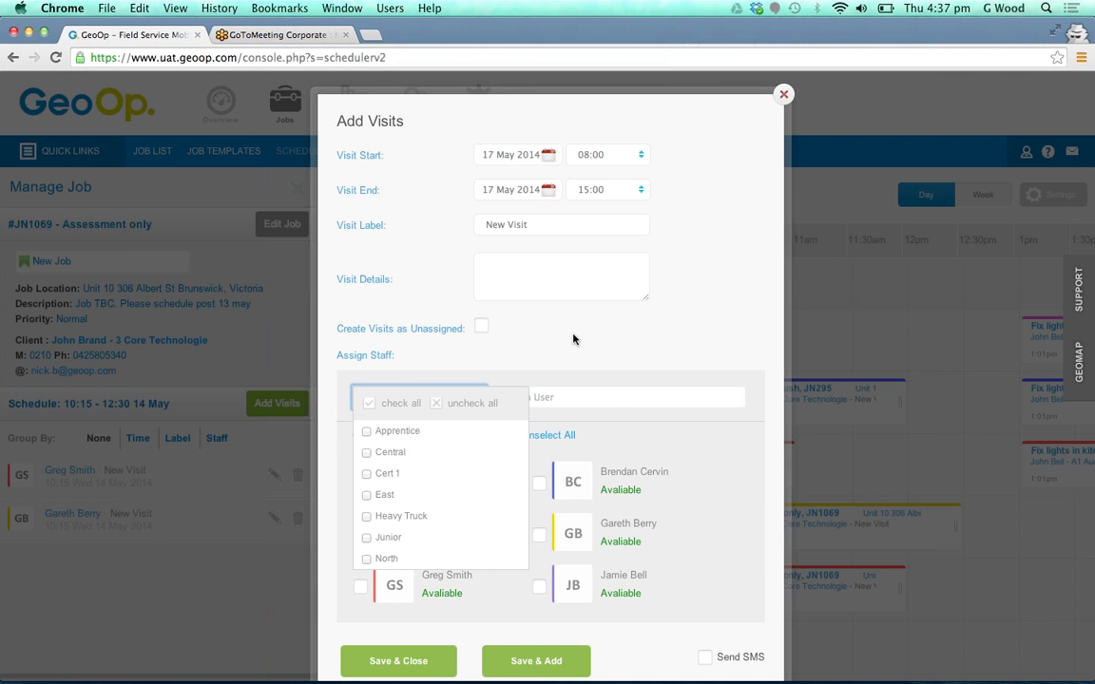
left_click(501, 551)
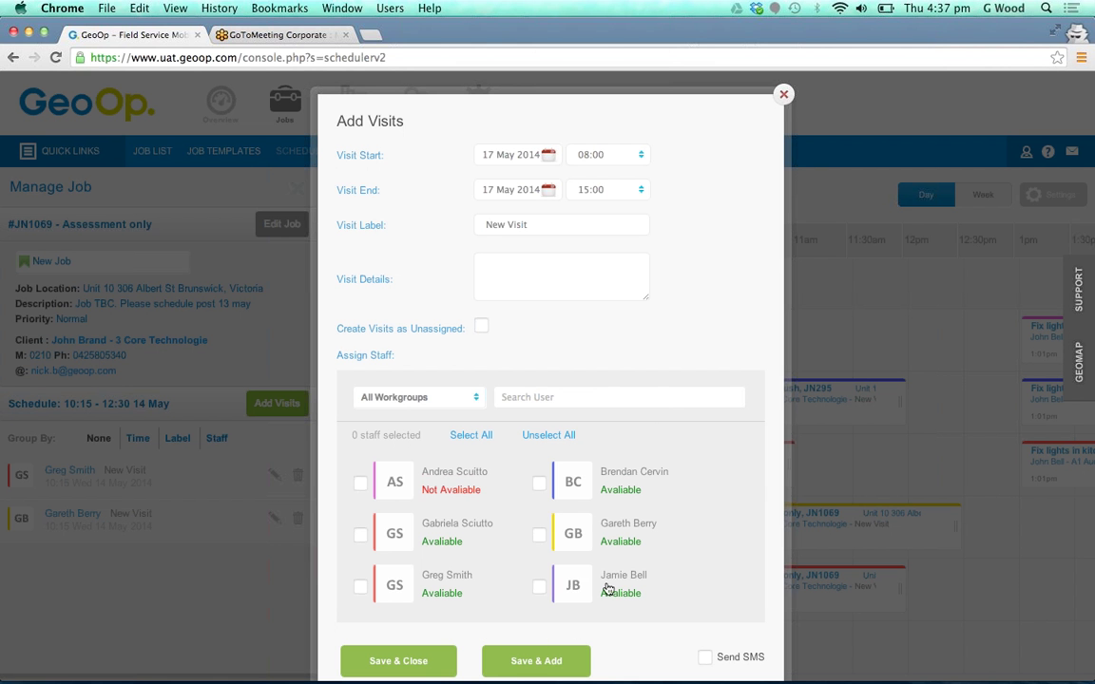
left_click(783, 95)
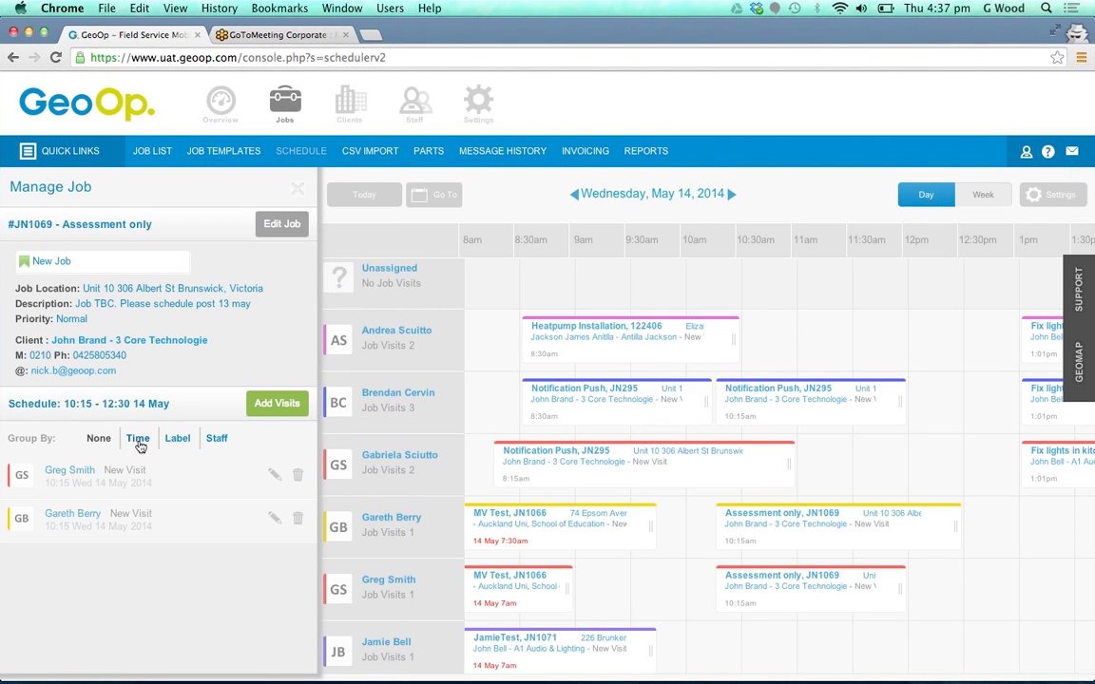
View the Assessment only job's visit list grouped by time and by label
left_click(139, 440)
left_click(176, 445)
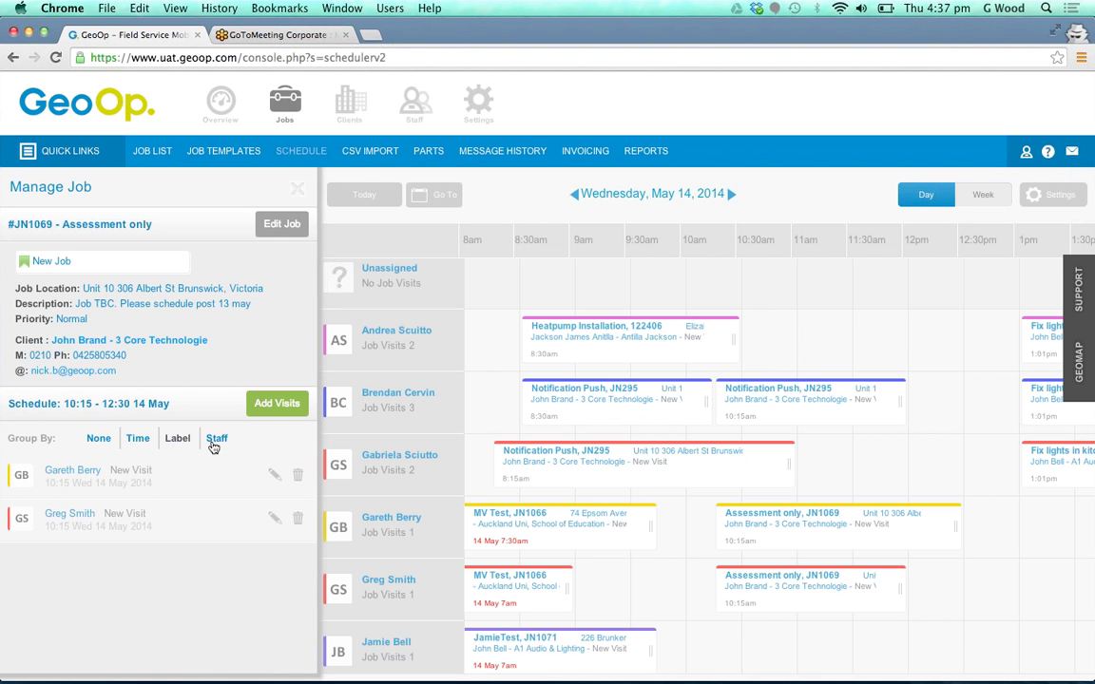